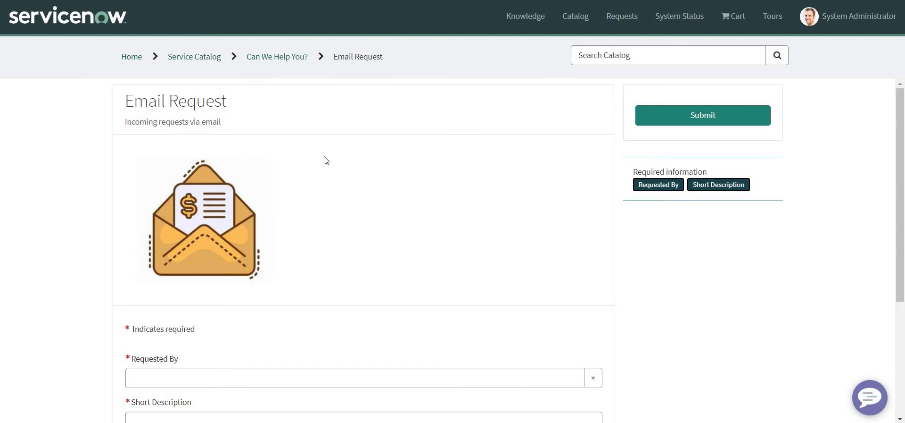
- Scroll down the Email Request form and place the cursor in Short Description
scroll(324, 157, "down", 1)
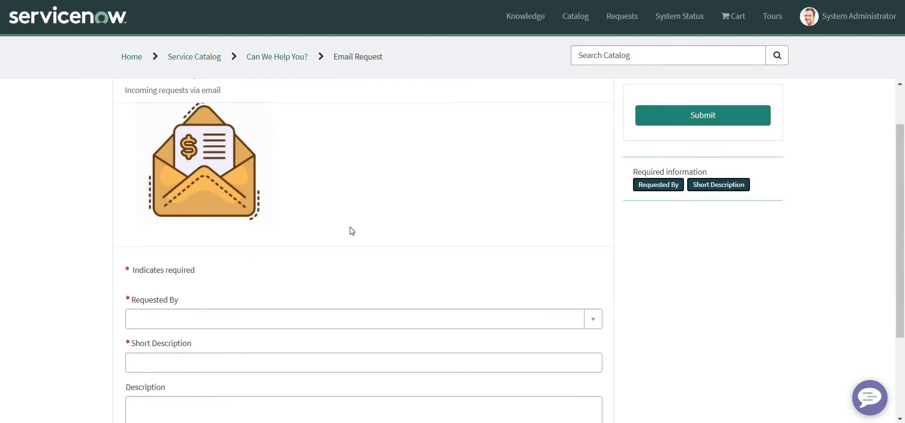
scroll(162, 208, "down", 2)
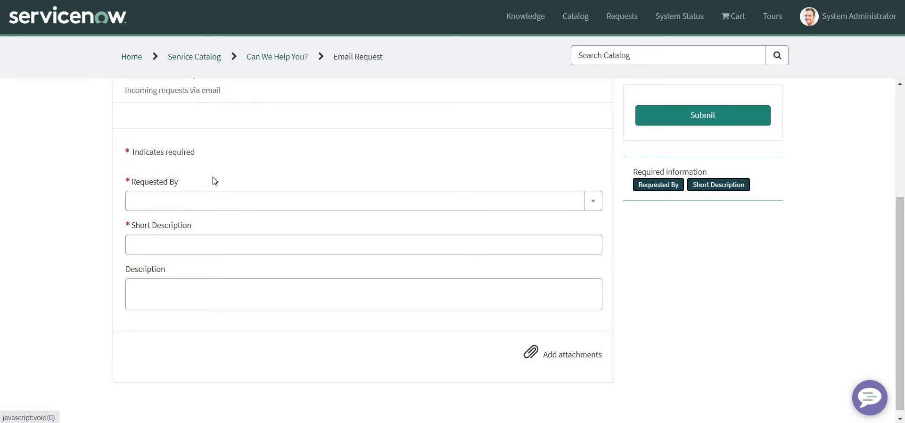
left_click(184, 244)
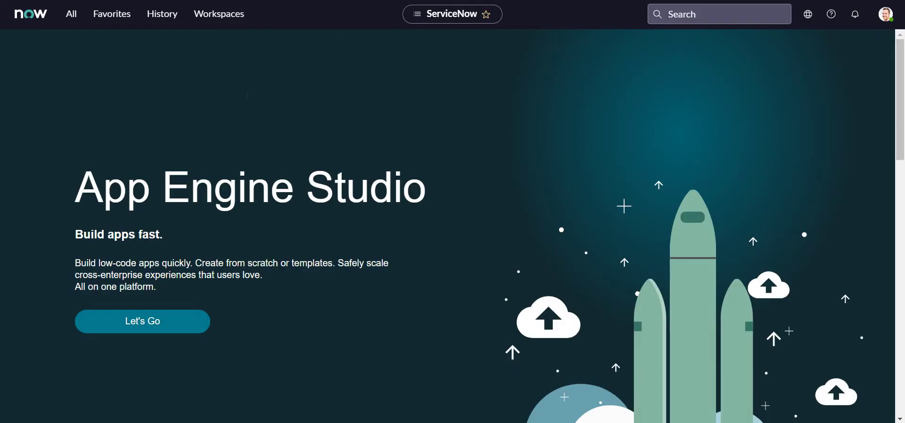
- Go to Flow Designer from the All menu and start a new flow
left_click(71, 14)
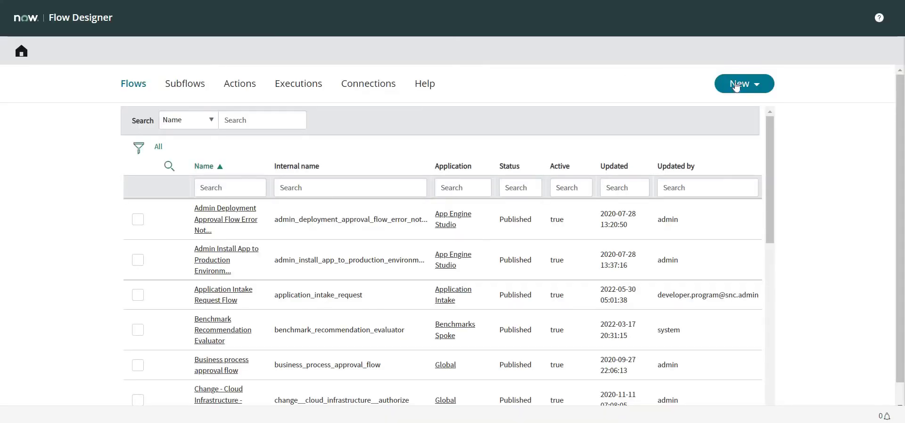
left_click(738, 87)
left_click(733, 102)
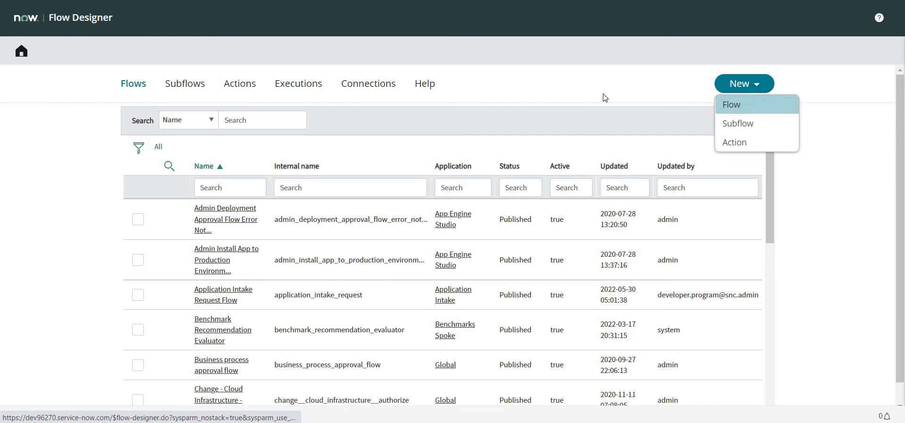
- Name the flow 'submit email request', set Run As to System User, and submit
left_click(418, 78)
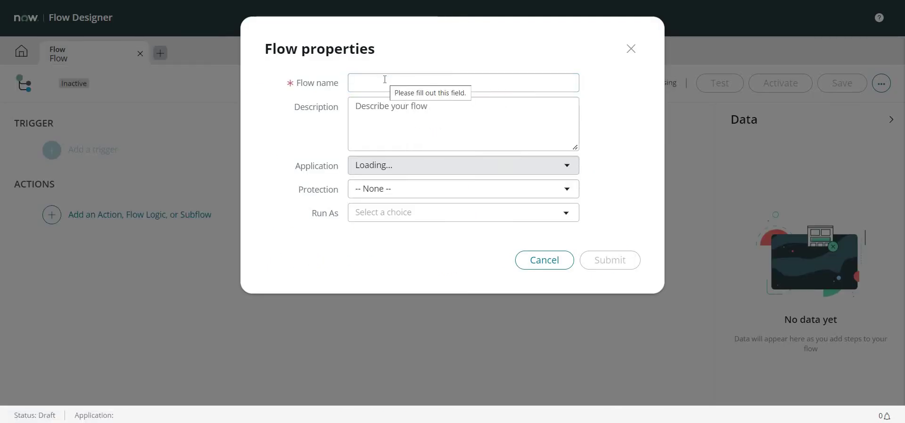
type("sub")
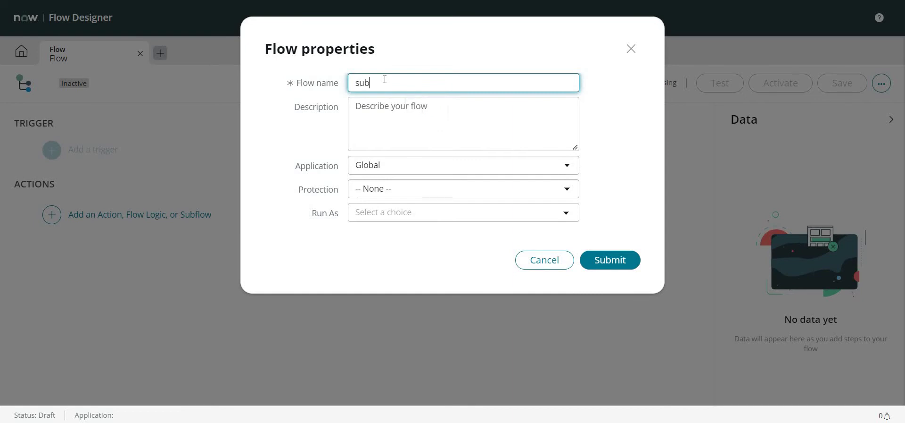
type("mit email request")
left_click(434, 213)
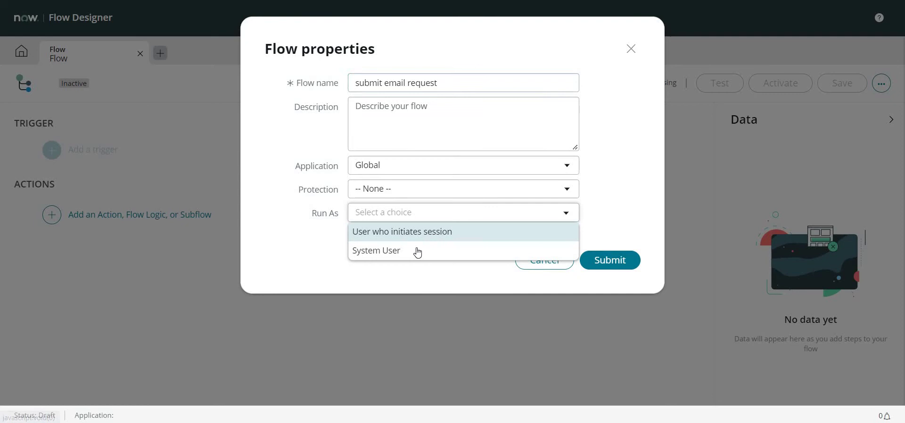
left_click(410, 251)
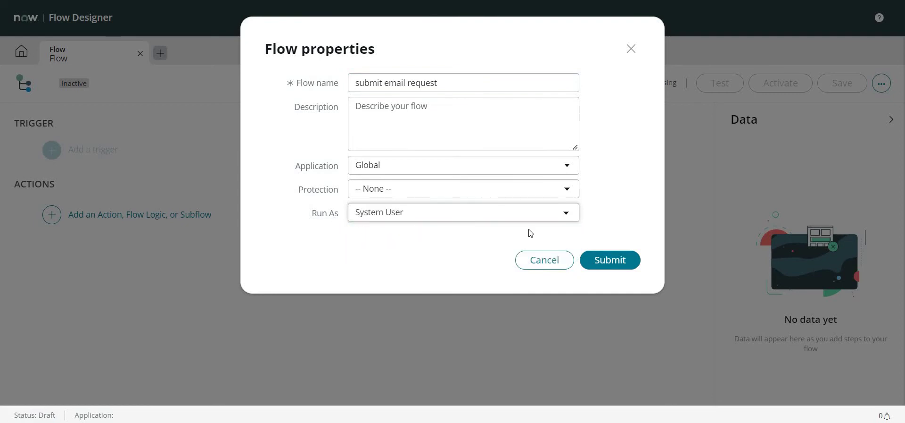
left_click(613, 261)
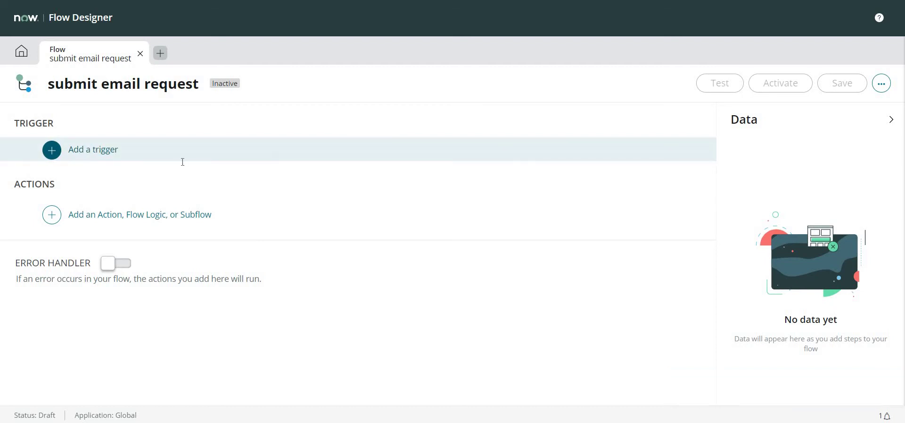
- Add an Inbound Email trigger to the flow
left_click(183, 158)
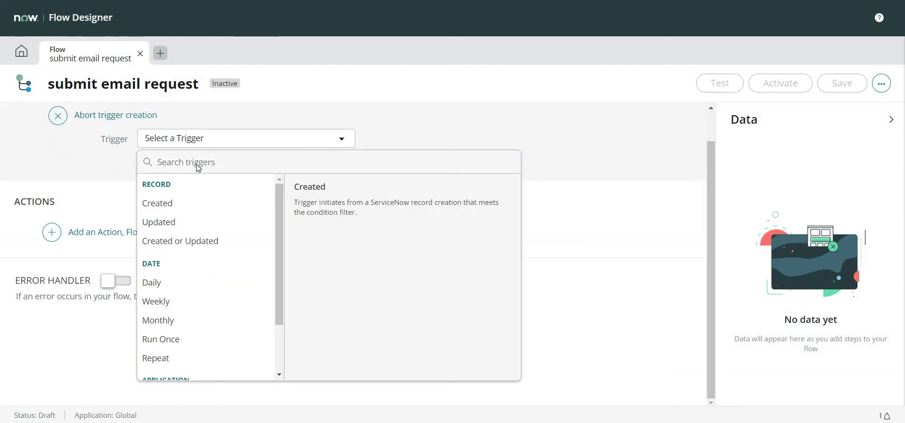
type("i")
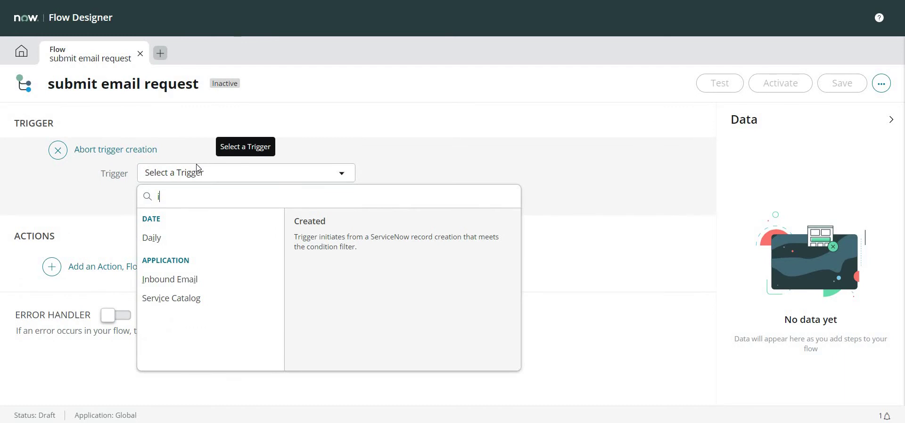
left_click(240, 265)
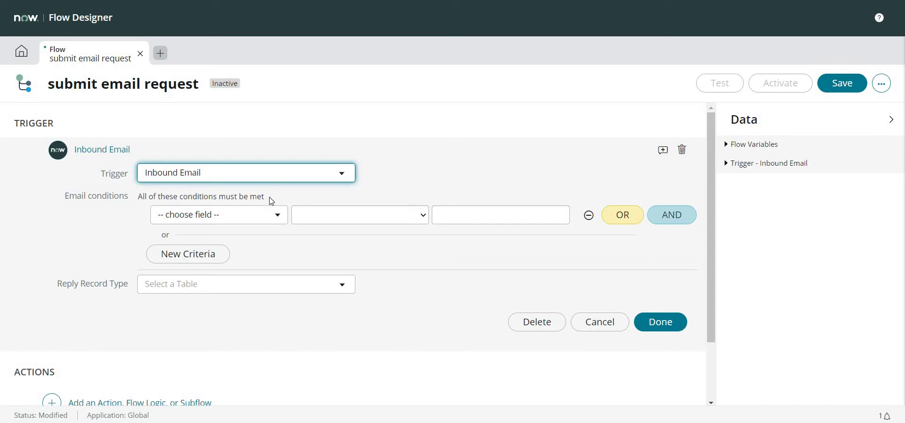
- Set the trigger's first email condition field to To
left_click(254, 216)
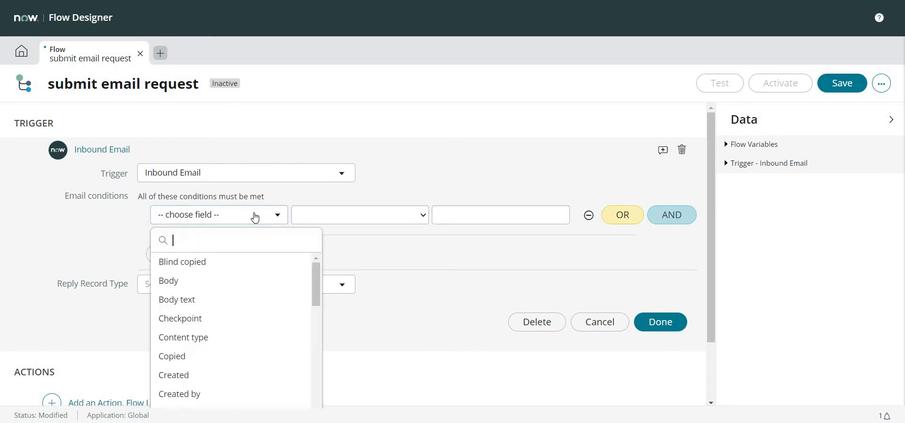
type("to")
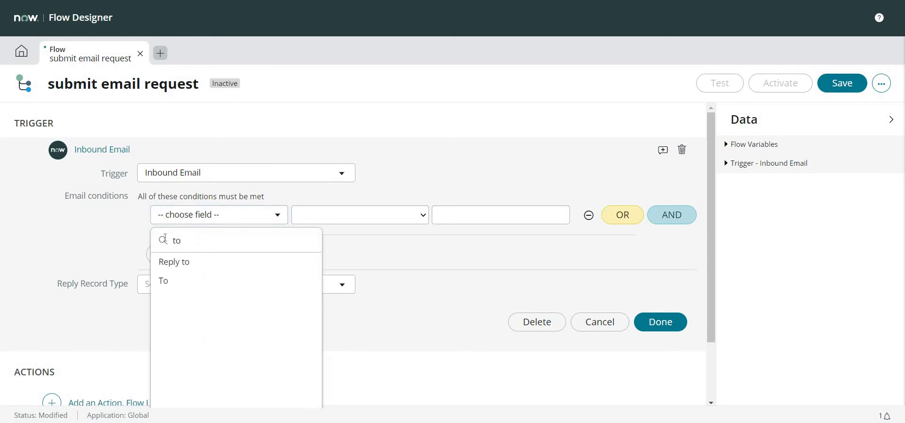
key("Down")
key("Down")
key("Return")
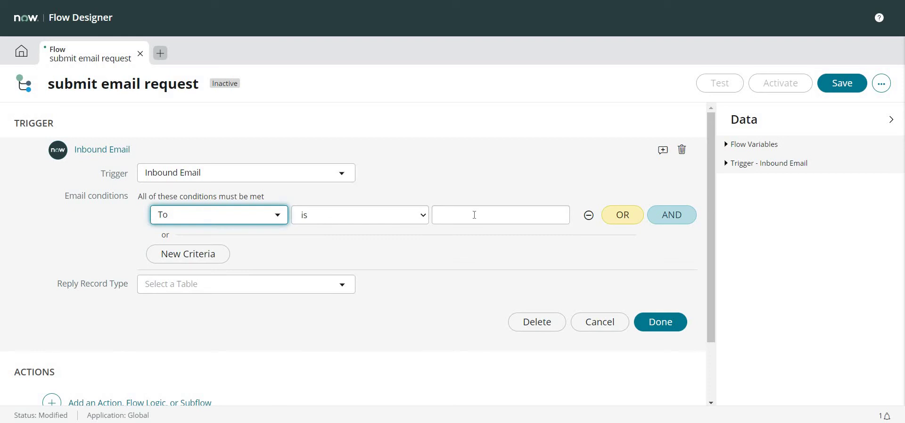
- Focus the To condition value, then select the recipient address in the Gmail test draft
left_click(474, 215)
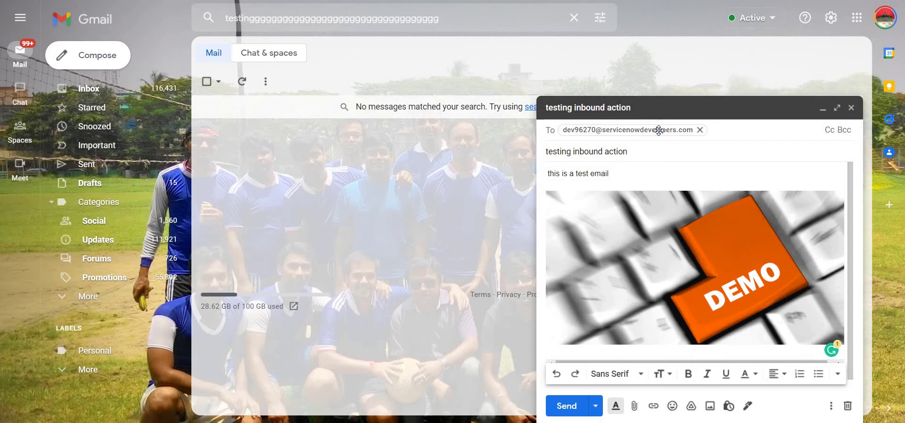
double_click(659, 130)
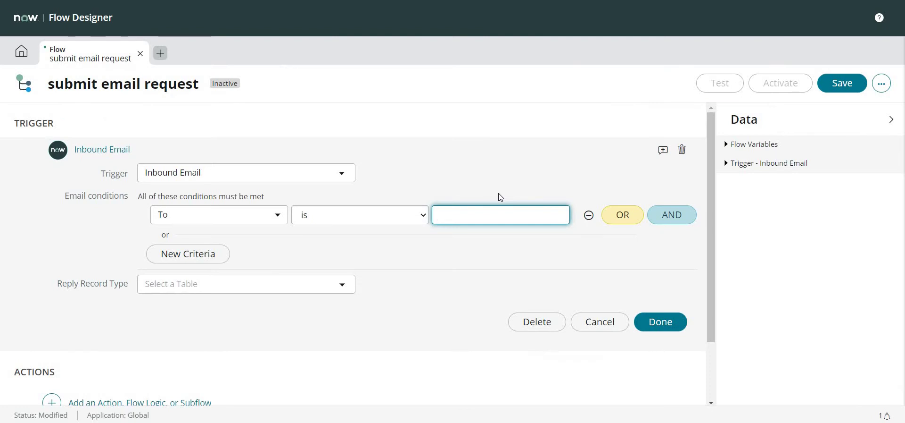
- Paste the instance email address as the To value and finish the Inbound Email trigger
key("ctrl+v")
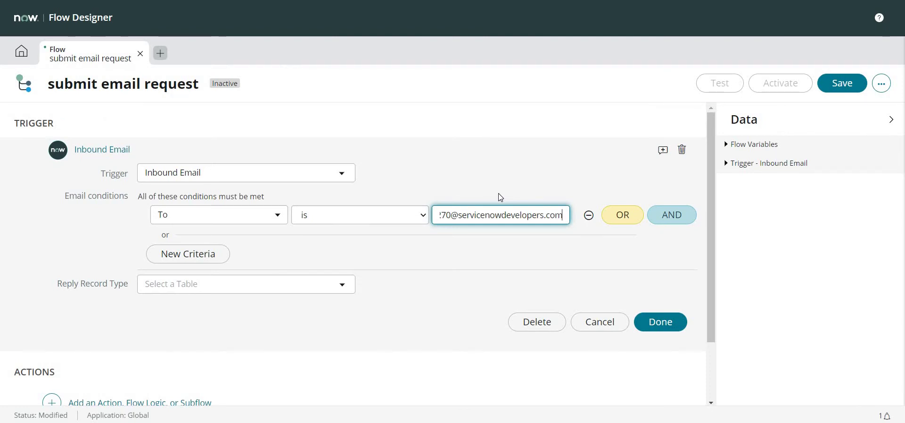
left_click(669, 321)
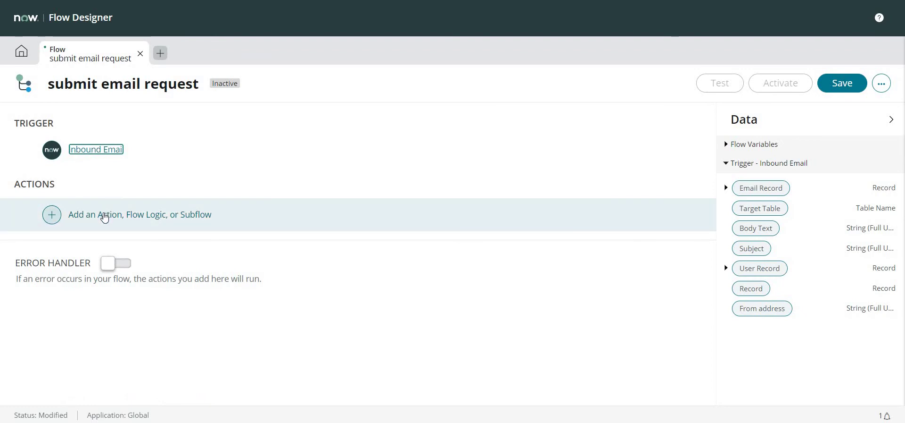
- Add a Submit Catalog Item Request action as the flow's first step
left_click(77, 219)
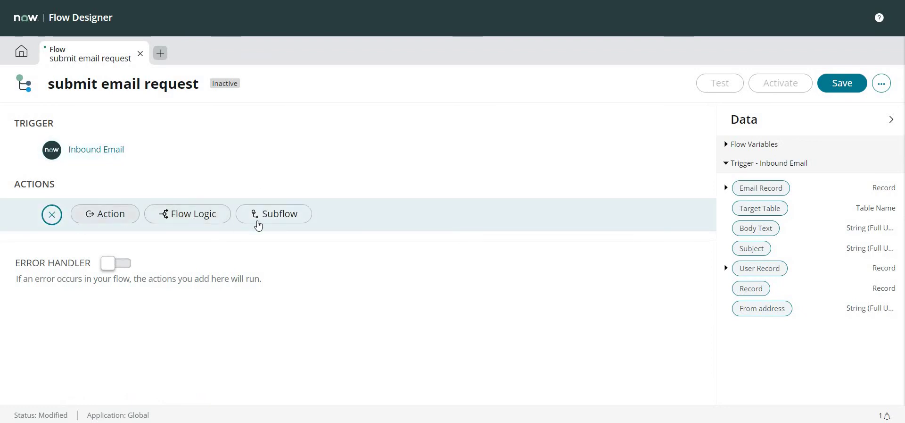
left_click(107, 213)
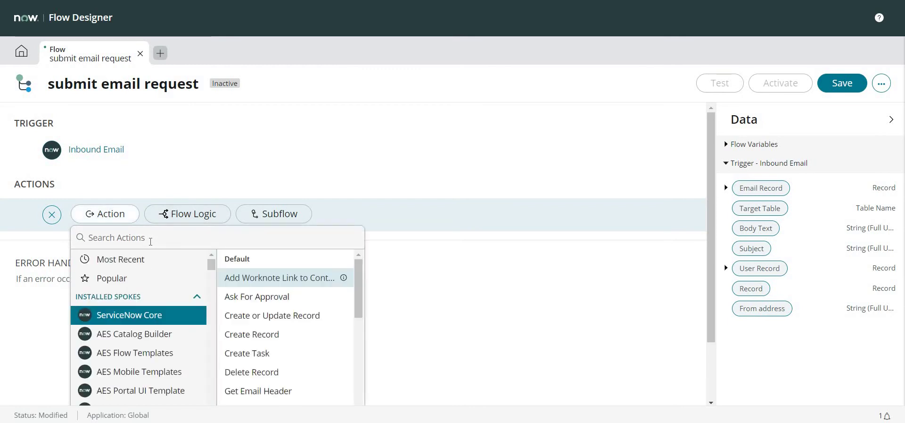
left_click(151, 241)
type("submit c")
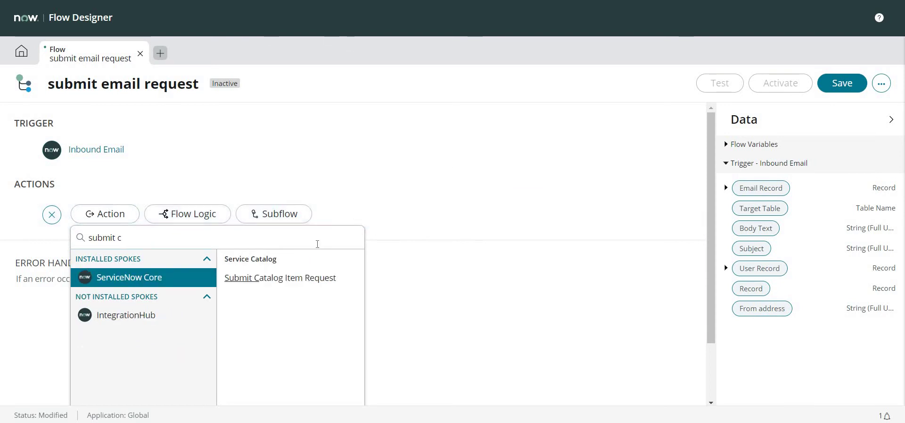
left_click(302, 282)
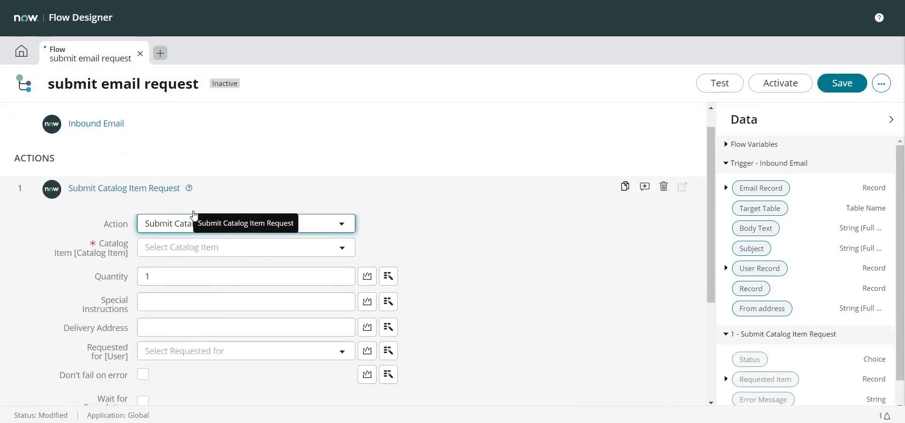
- Choose Email Request as the action's catalog item
left_click(194, 215)
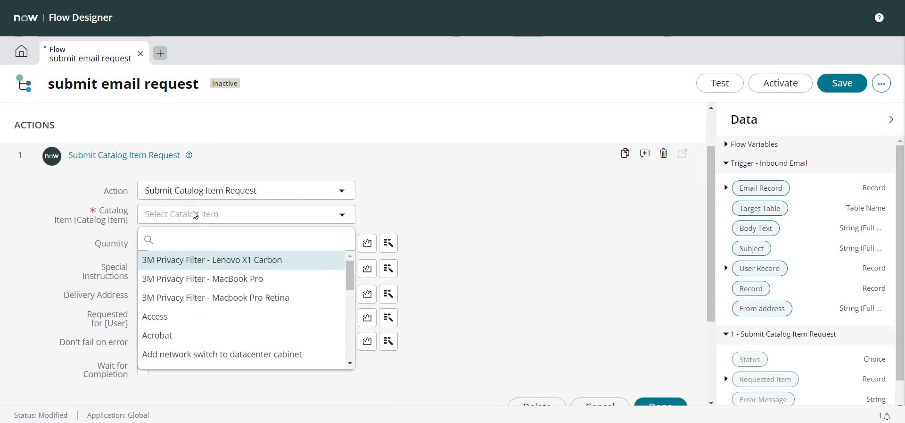
type("email")
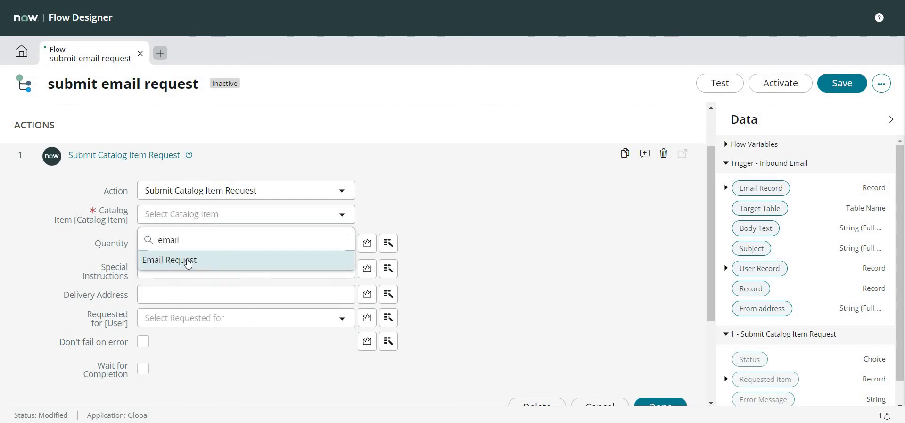
left_click(188, 260)
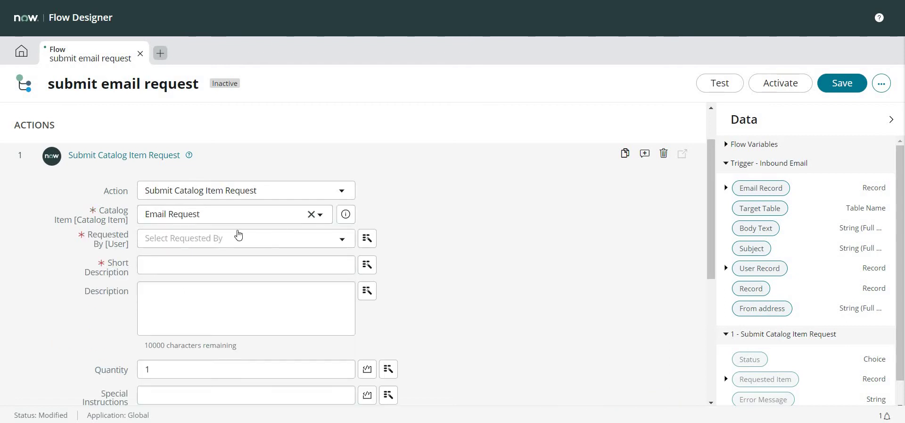
left_click(238, 238)
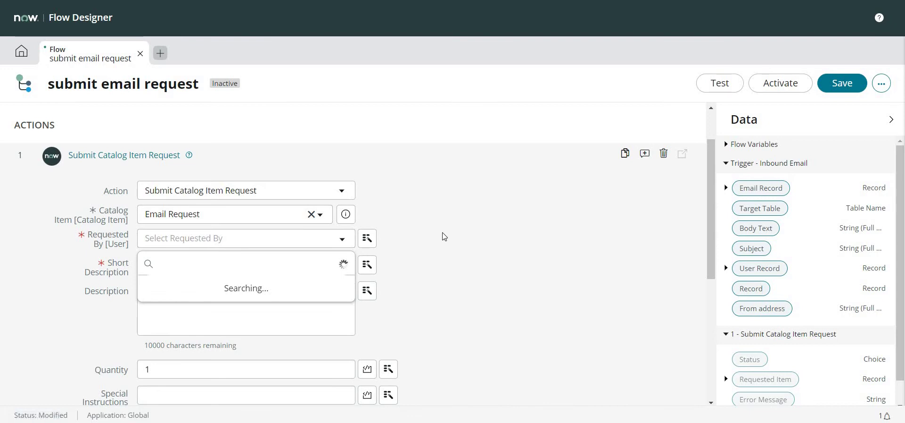
left_click(443, 236)
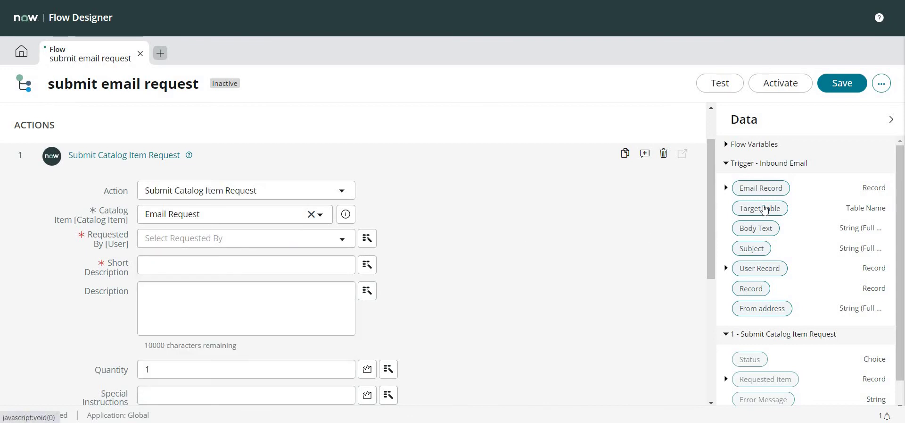
- Map User Record, Subject and Body Text pills to Requested By, Short Description and Description
left_click_drag(760, 267, 243, 236)
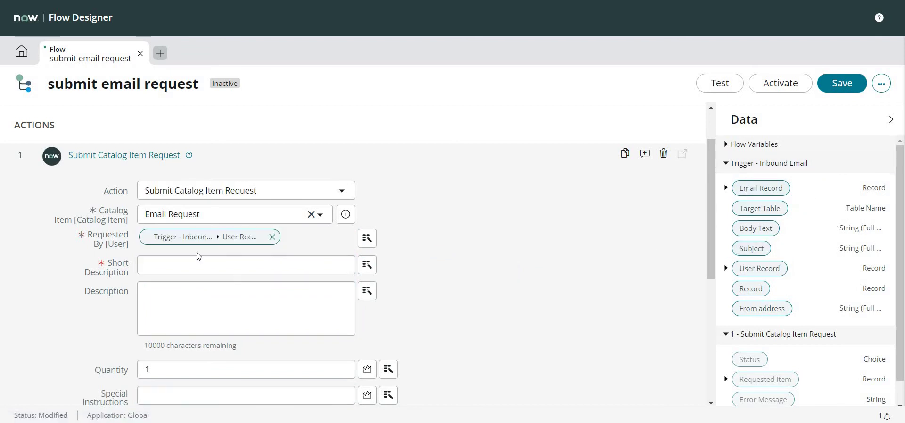
scroll(164, 203, "down", 1)
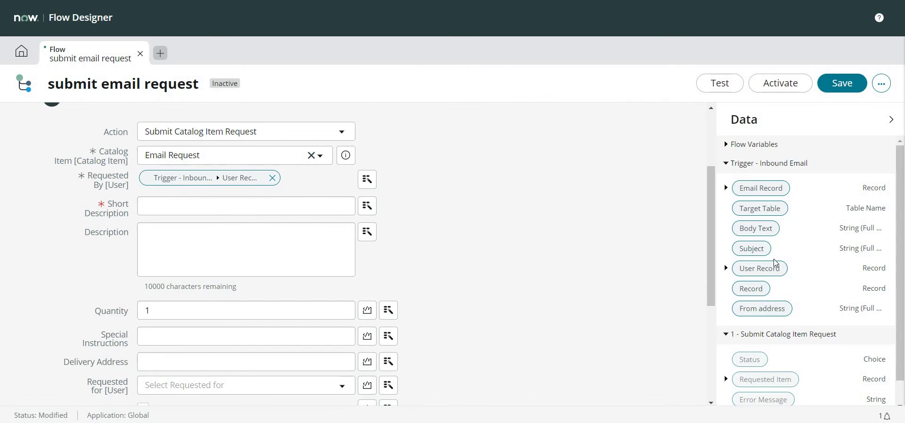
left_click_drag(756, 249, 259, 208)
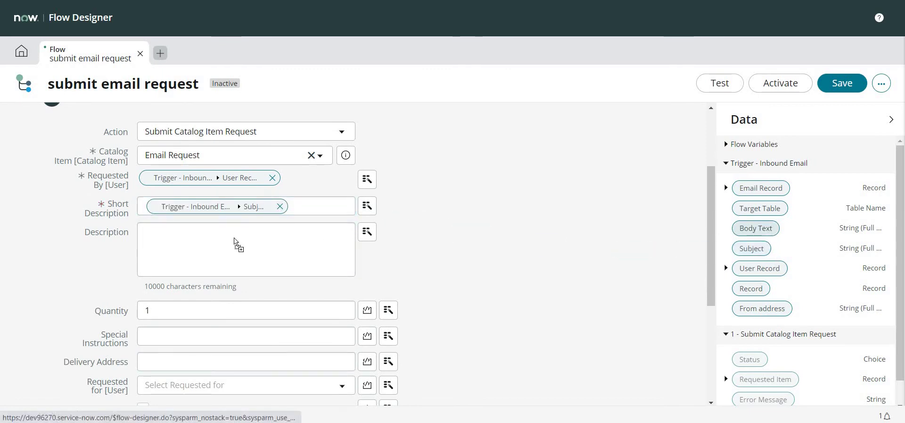
left_click_drag(235, 241, 270, 234)
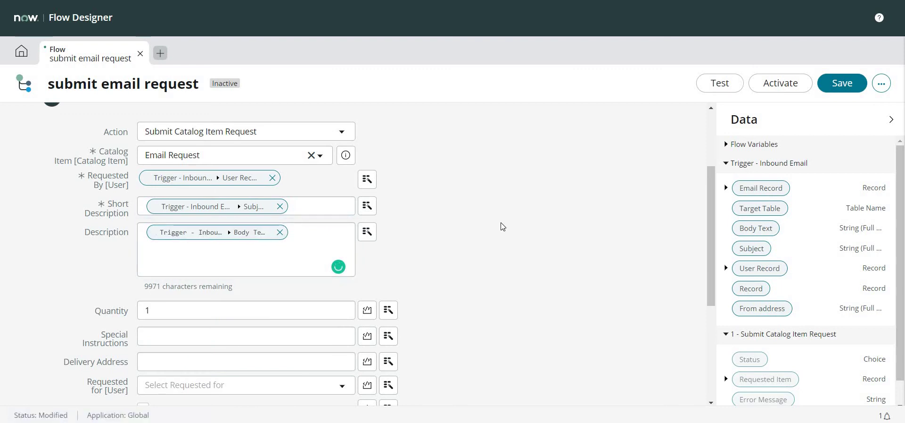
scroll(469, 238, "down", 3)
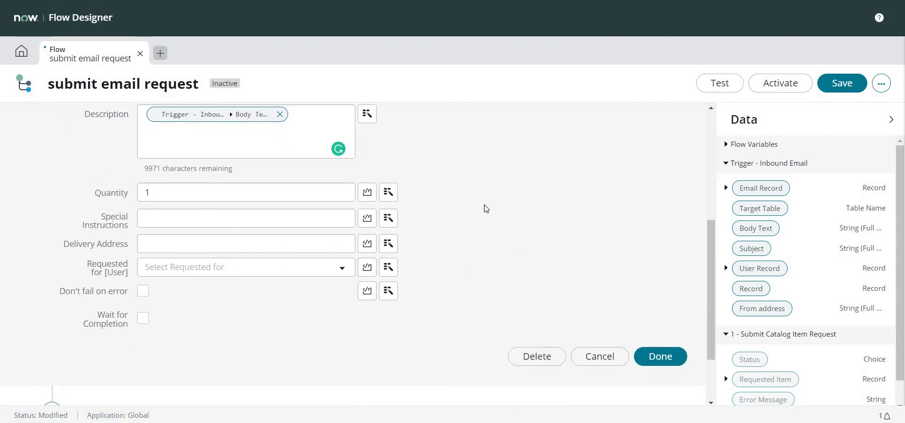
scroll(547, 238, "up", 5)
scroll(583, 247, "down", 1)
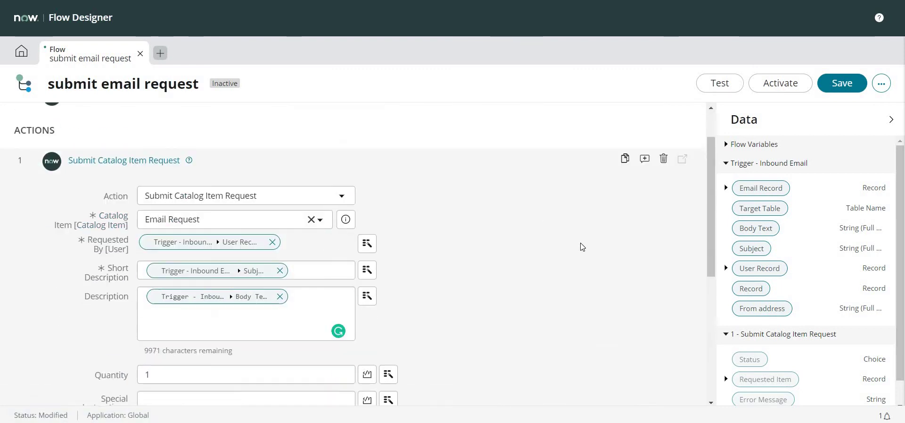
scroll(582, 246, "down", 7)
key("Return")
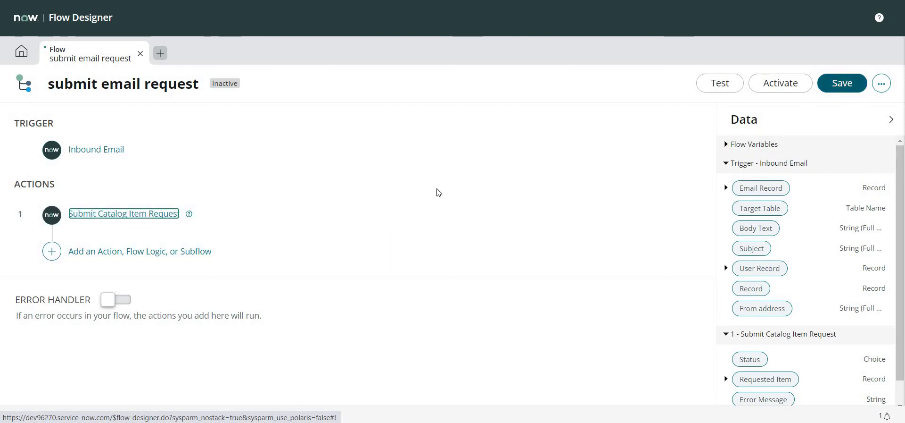
- Save the submit email request flow and confirm its activation
key("ctrl+s")
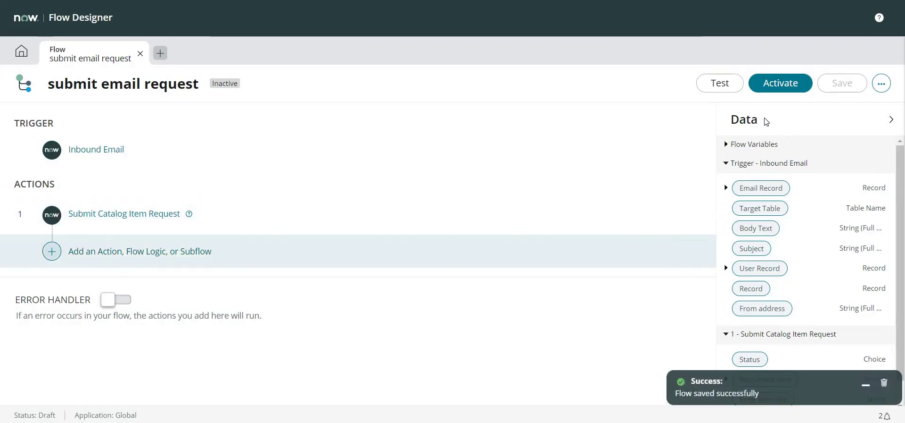
left_click(784, 85)
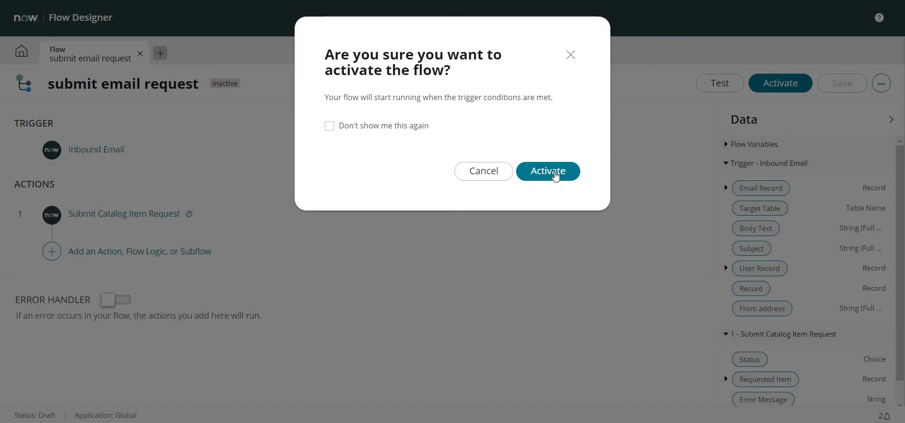
left_click(549, 171)
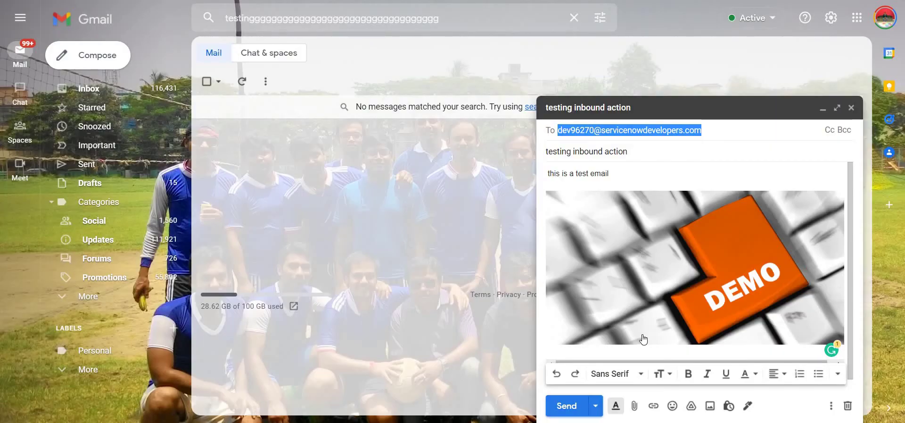
- Send the 'testing inbound action' email with the DEMO image to the instance
left_click(568, 406)
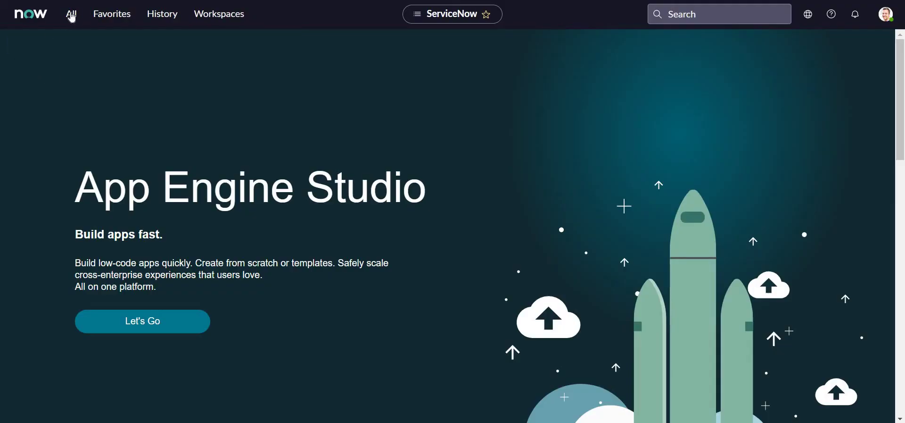
- Filter the navigator to 'emails' and open the System Logs Emails list
left_click(71, 16)
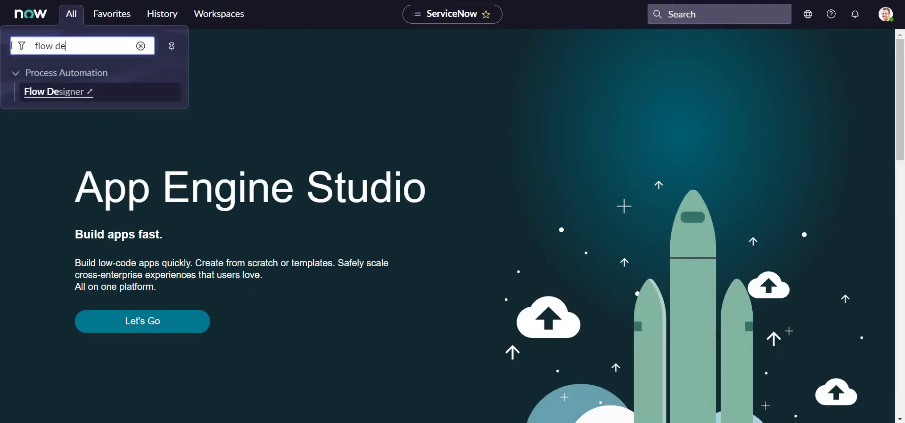
key("ctrl+a")
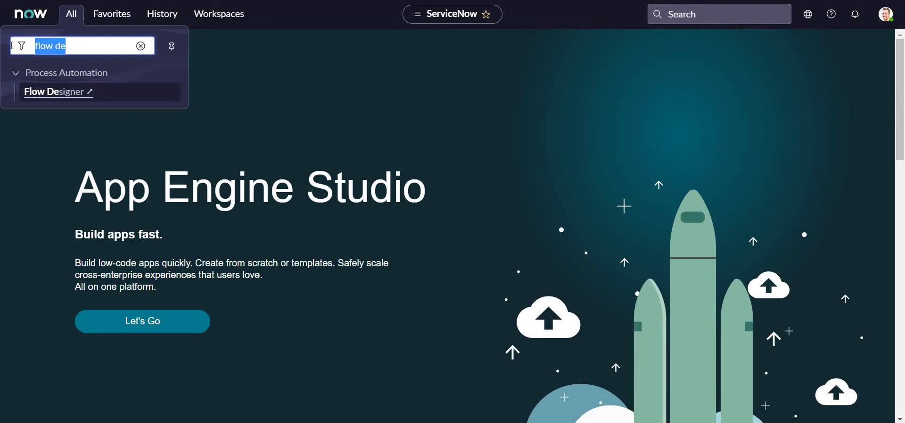
type("emails")
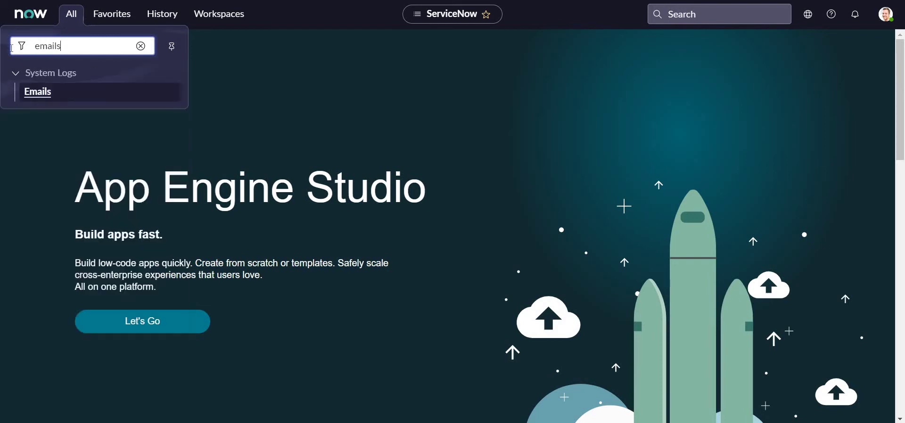
left_click(44, 93)
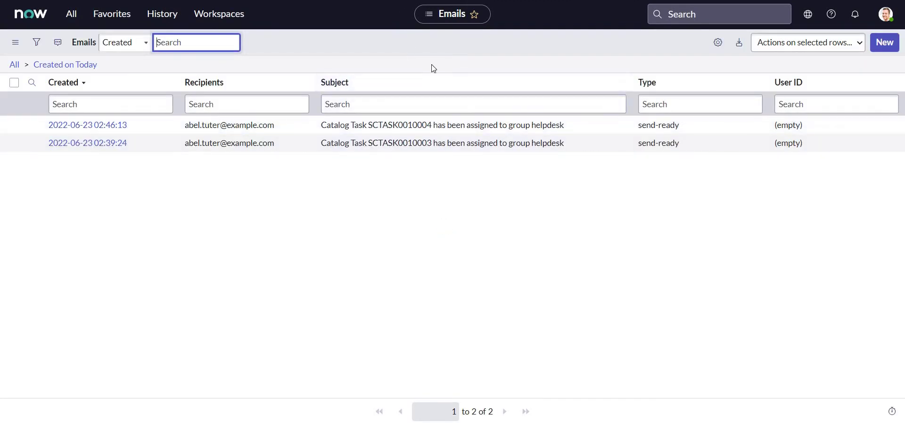
- Refresh the Emails list and add the Target column to its displayed fields
right_click(408, 32)
left_click(439, 93)
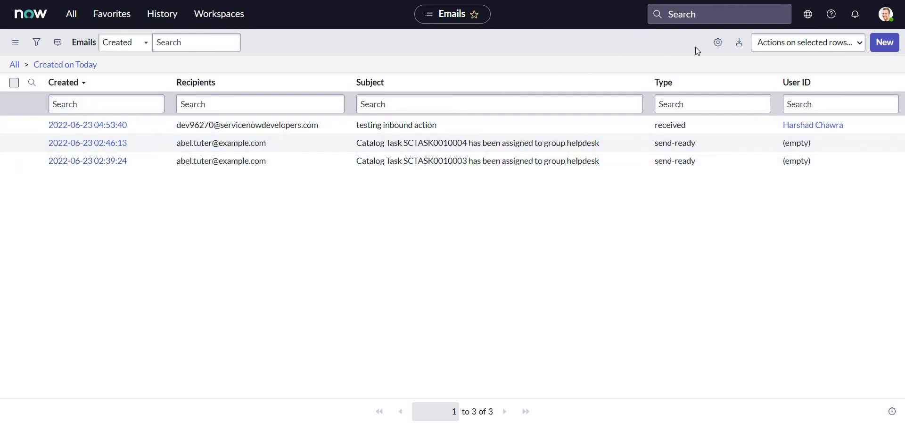
left_click(718, 43)
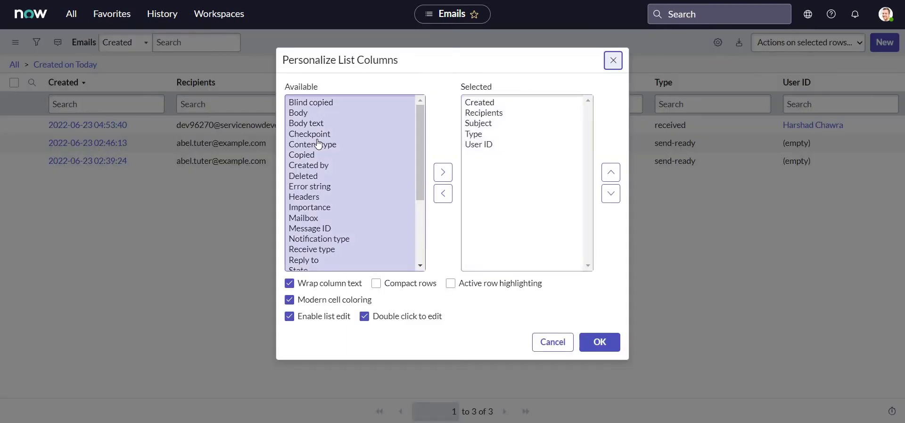
left_click(319, 144)
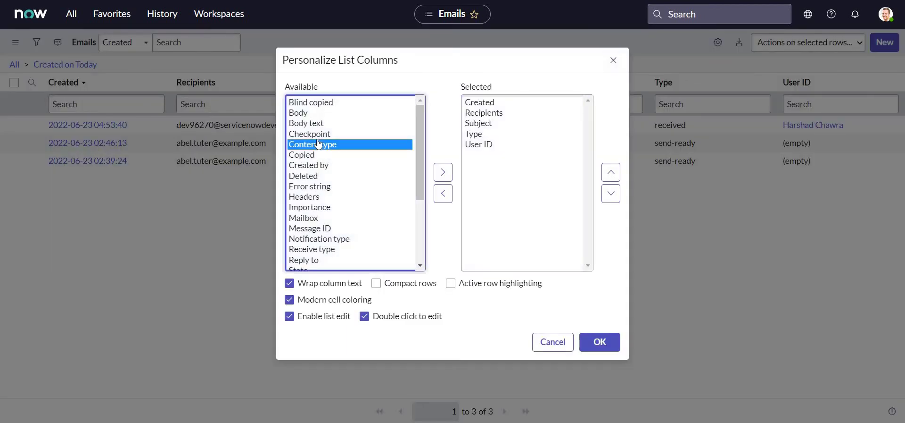
key("Down")
key("Down")
key("Down")
key("Down")
key("Down")
key("Down")
key("Down")
key("Down")
key("Down")
key("Down")
key("Down")
key("Down")
key("Down")
key("Down")
key("Down")
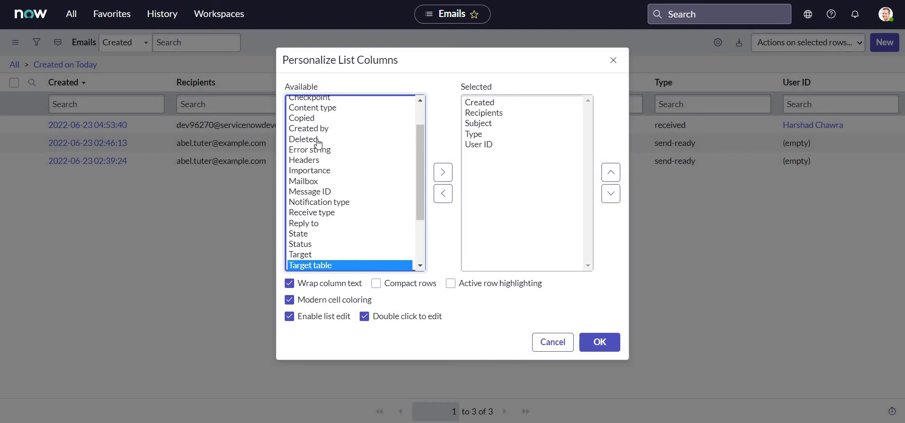
key("Up")
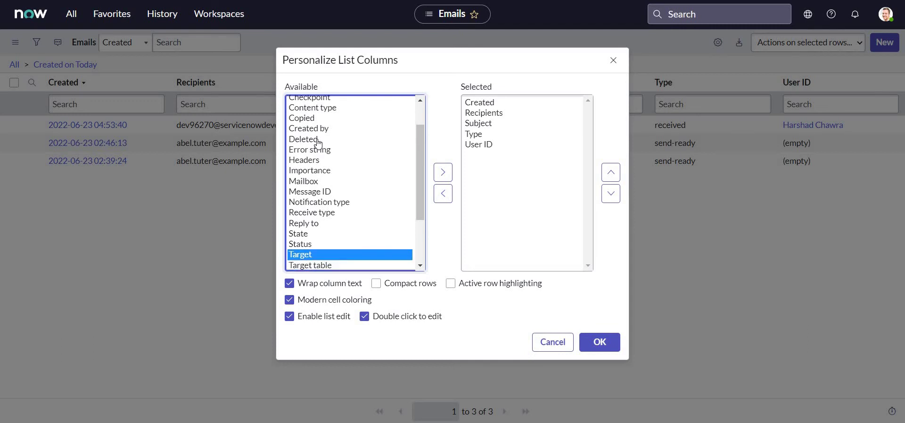
key("Down")
key("Up")
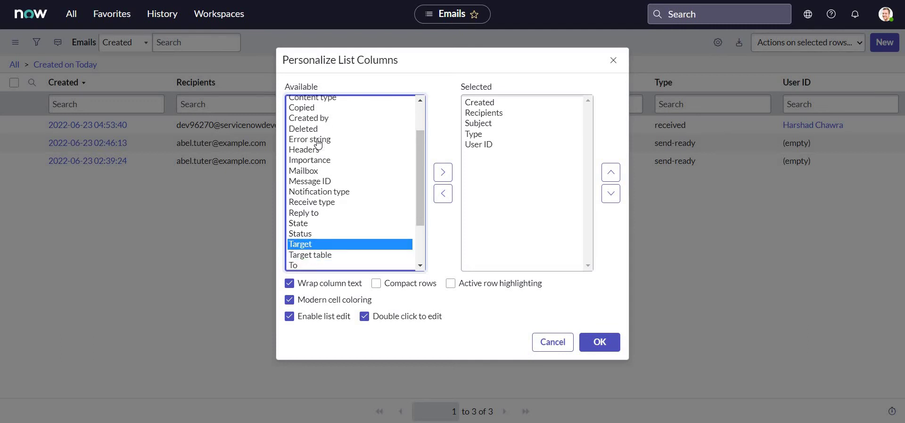
left_click(445, 171)
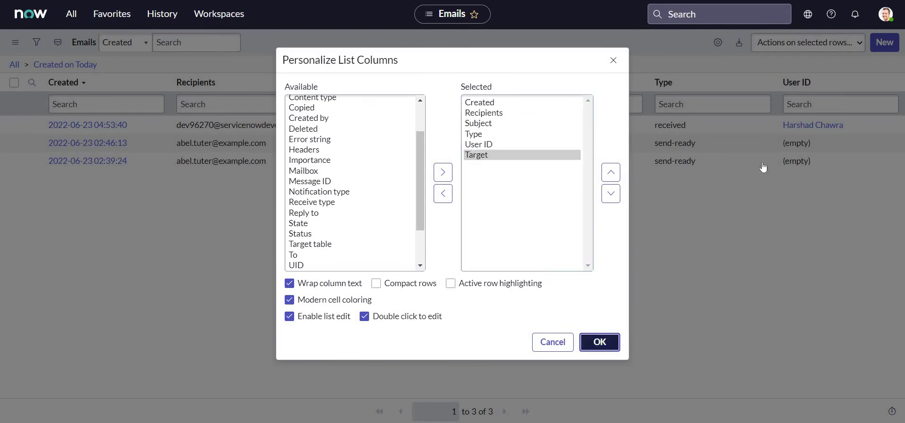
key("Return")
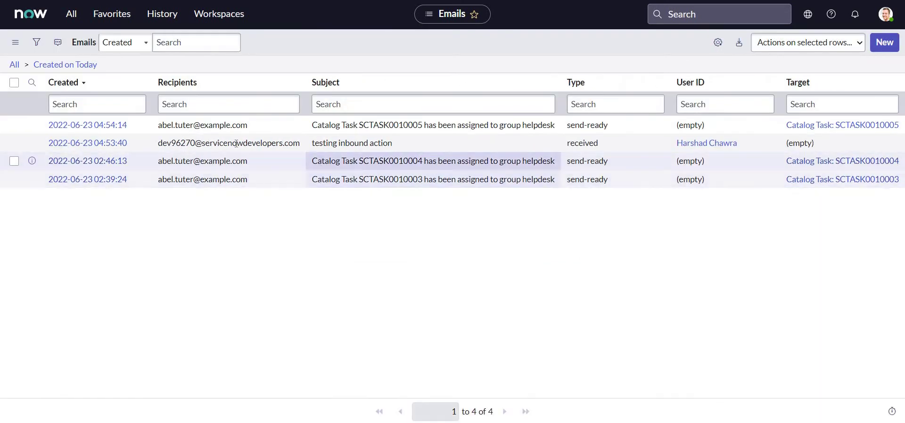
- Go to the Requested Items list by entering sc_req_item.list in the navigator
left_click(236, 143)
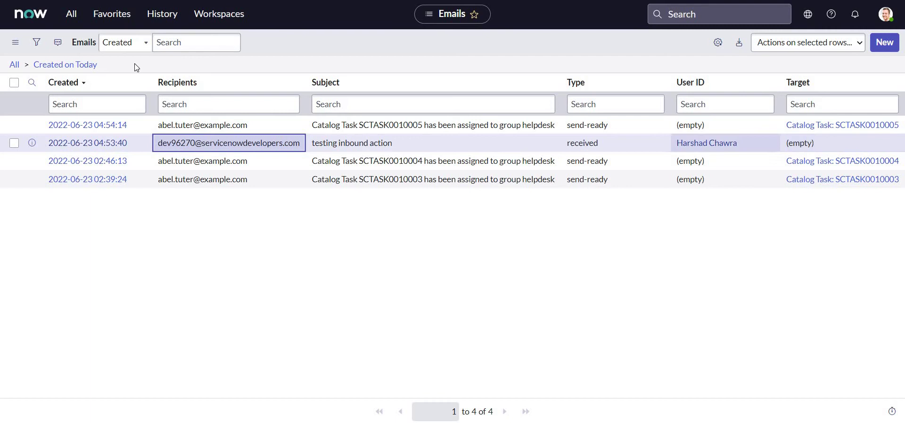
left_click(72, 14)
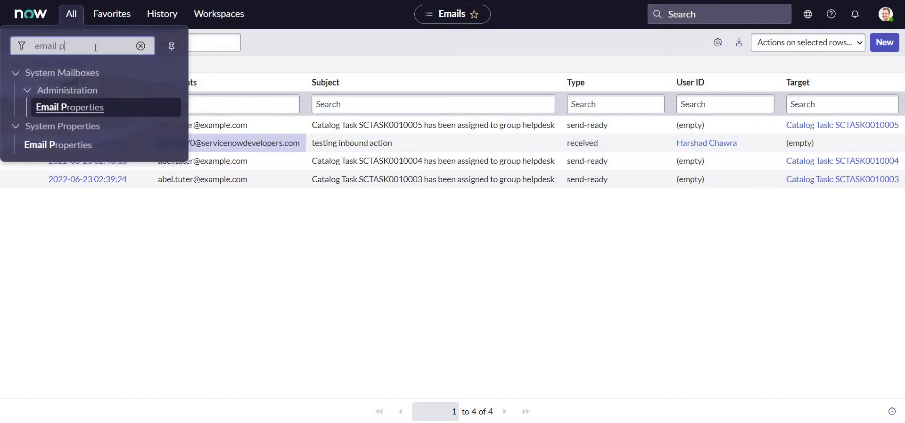
key("ctrl+a")
key("BackSpace")
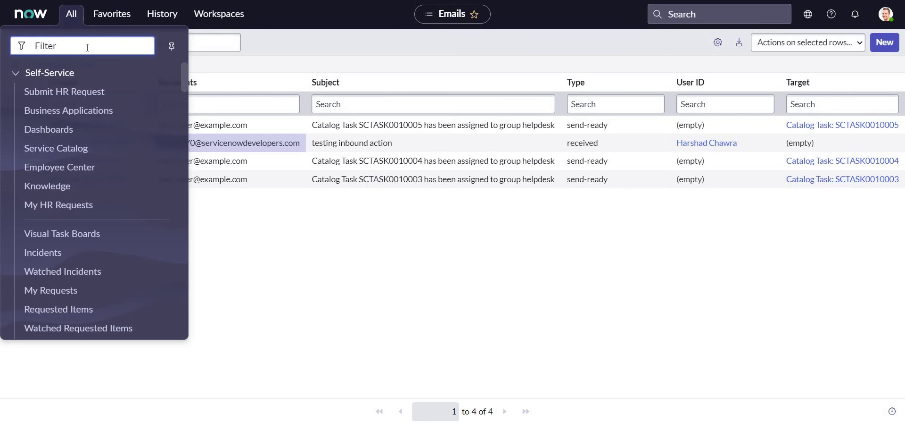
type("sc_req_item.li")
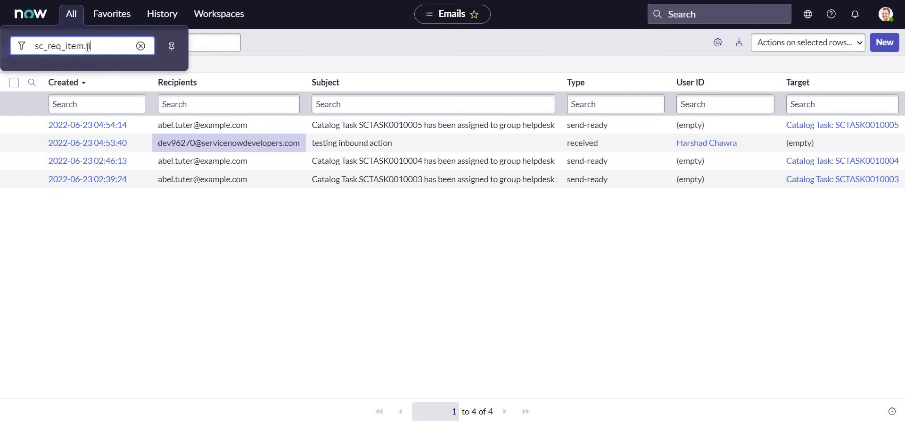
type("st")
key("Return")
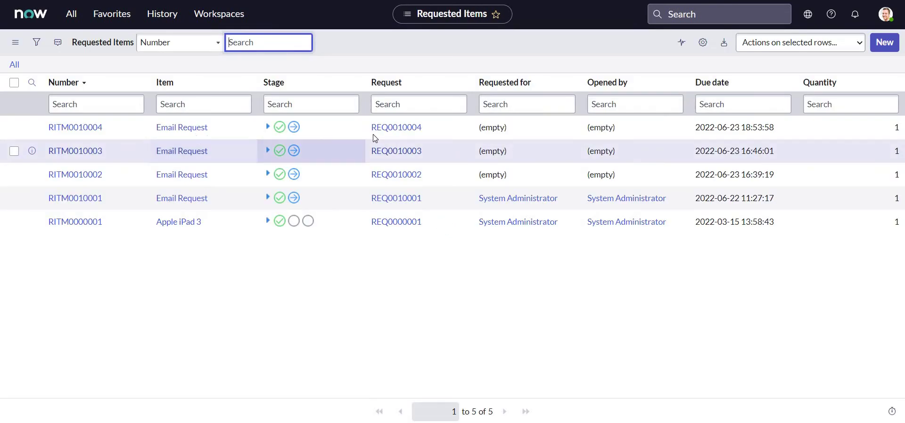
left_click(84, 129)
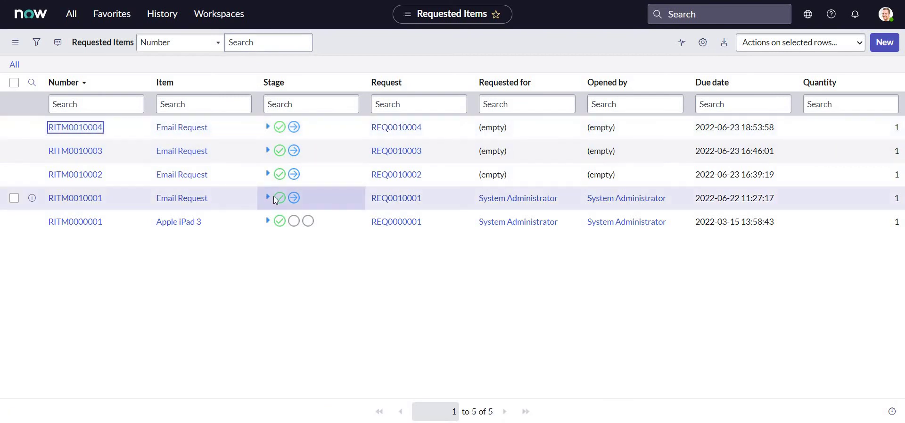
- Open RITM0010004, check its email-filled description, and show the Activities filter options
left_click(106, 126)
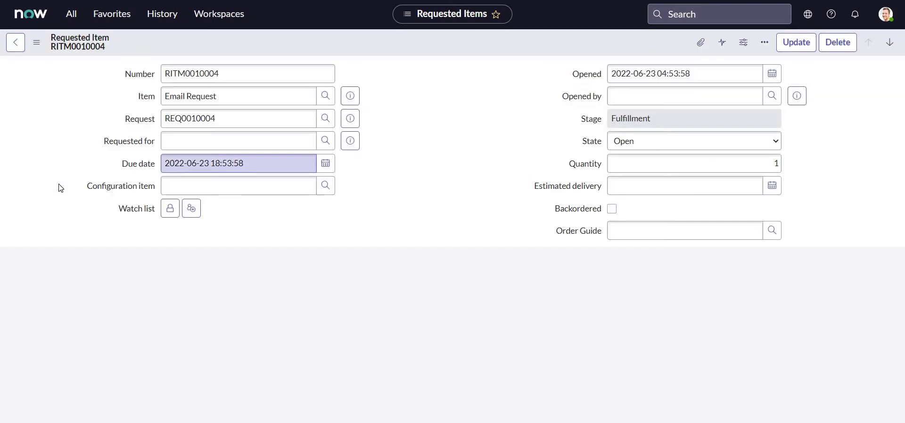
scroll(81, 197, "down", 4)
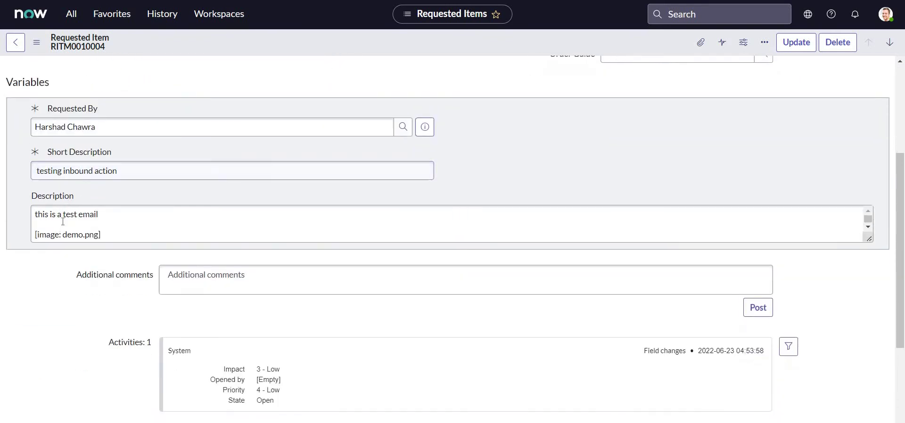
left_click(61, 215)
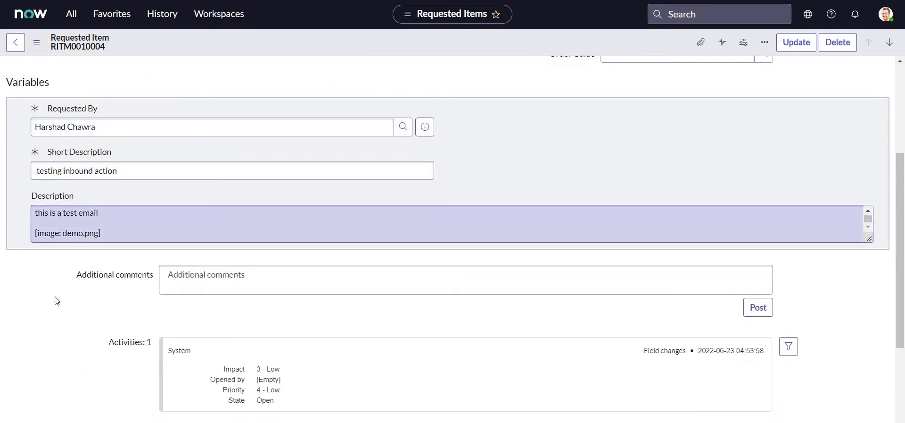
left_click(66, 284)
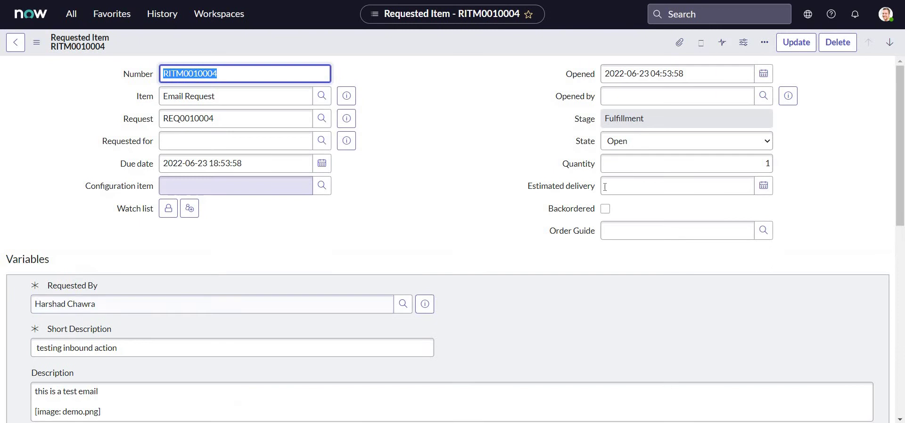
scroll(125, 236, "down", 4)
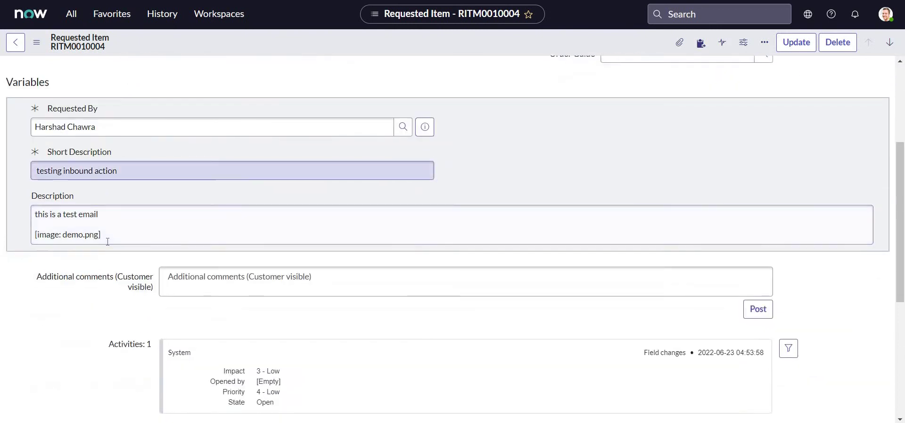
scroll(212, 222, "down", 4)
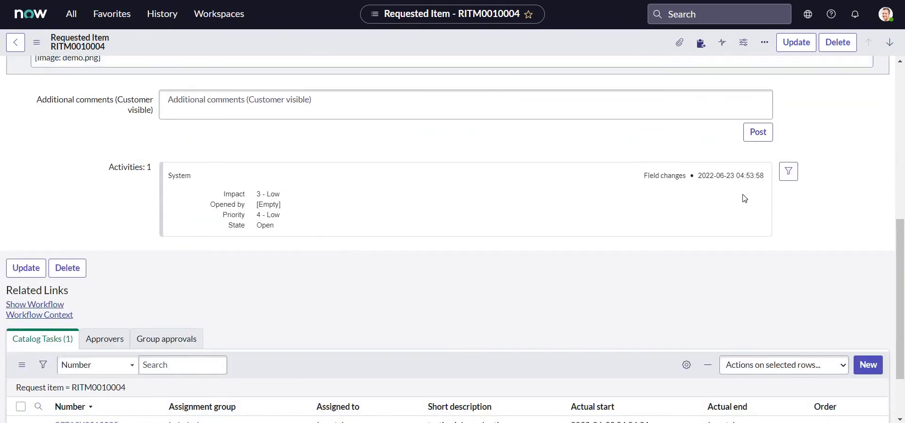
left_click(791, 175)
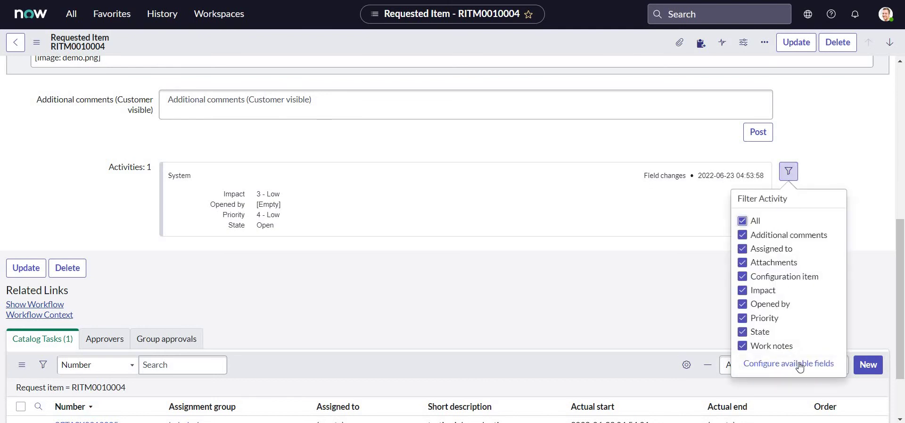
- Move Sent/Received Emails into the requested item's selected activity fields and save
left_click(788, 363)
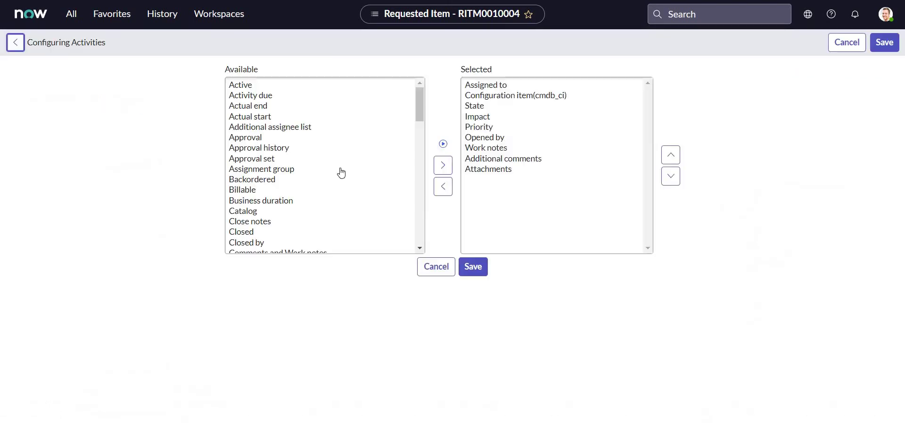
left_click(283, 169)
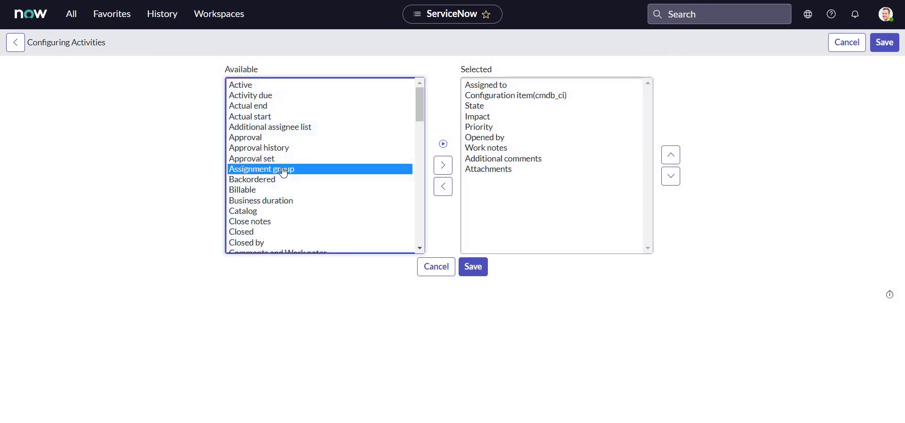
key("Down")
key("Down")
key("Down")
key("Down")
key("Down")
key("Down")
key("Down")
key("Down")
key("Down")
key("Down")
key("Down")
key("Down")
key("Down")
key("Down")
key("Down")
key("Down")
key("Down")
key("Down")
key("Down")
key("Down")
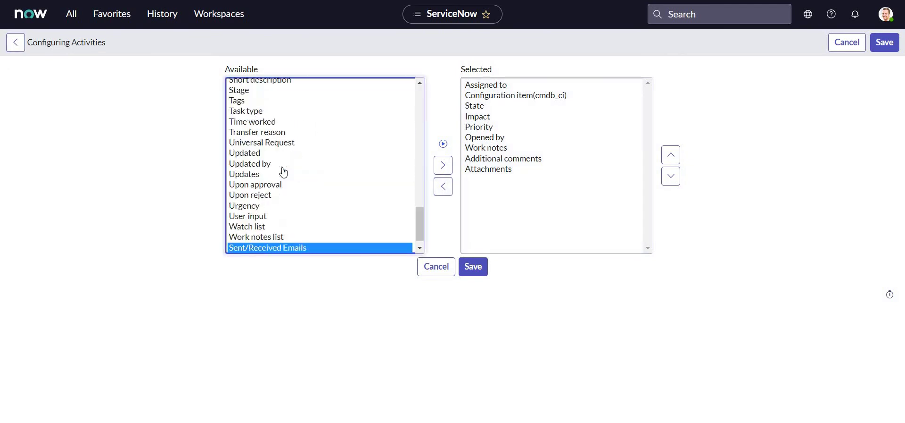
left_click(474, 267)
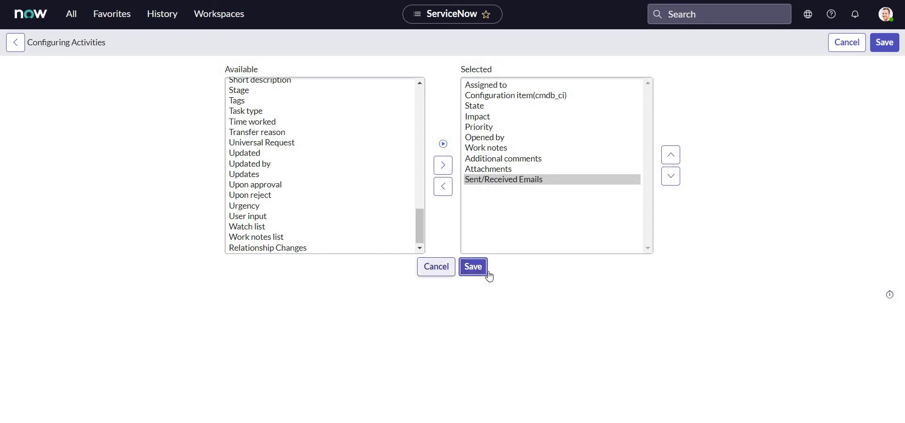
left_click(486, 272)
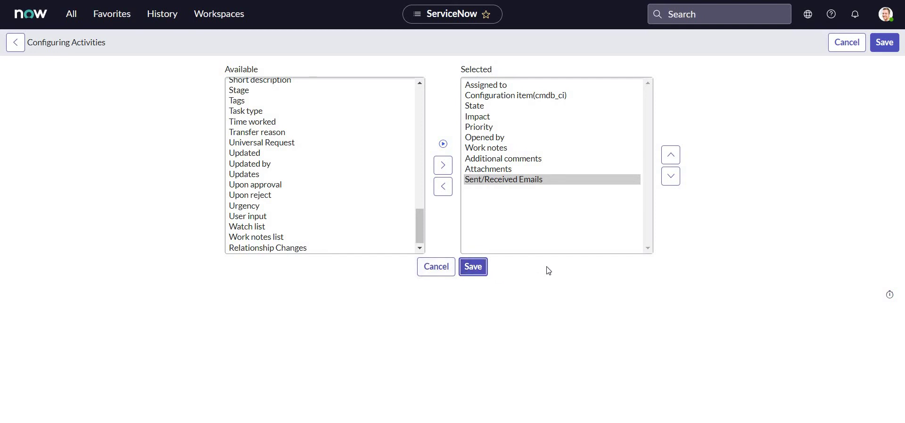
left_click(461, 264)
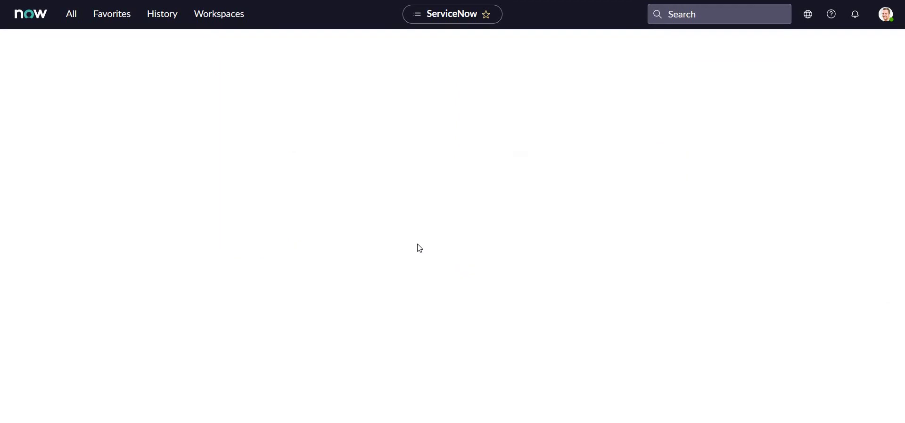
- Open catalog task SCTASK0010005 and review its 'testing inbound action' description
scroll(423, 232, "down", 4)
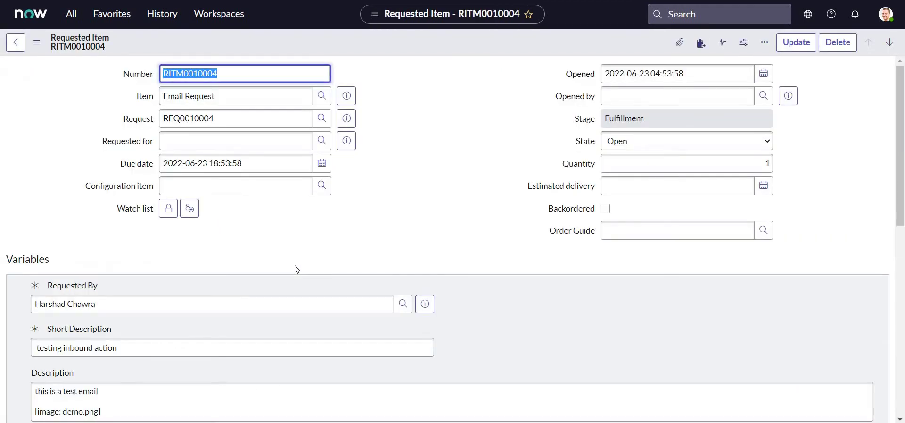
scroll(296, 267, "down", 7)
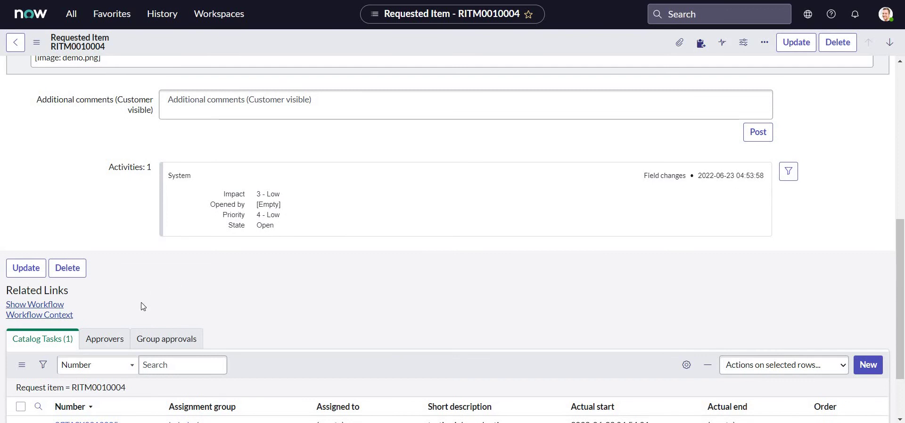
scroll(141, 302, "down", 2)
key("Tab")
key("Tab")
key("Tab")
key("Tab")
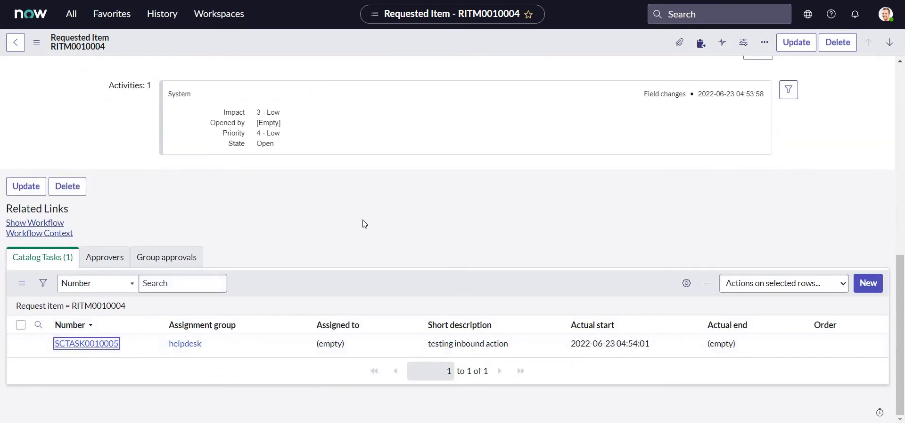
key("Return")
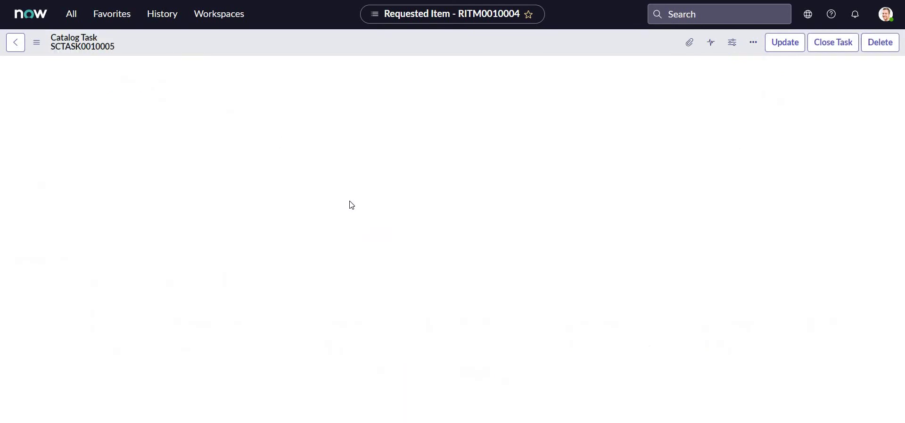
scroll(139, 240, "down", 5)
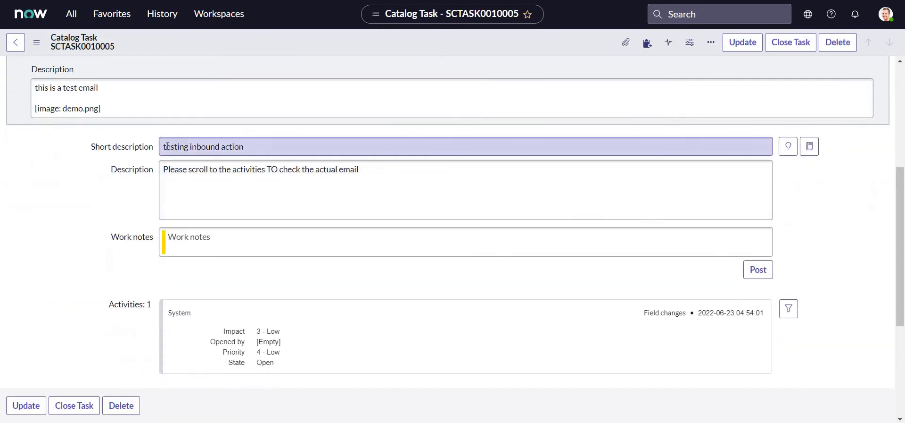
left_click_drag(266, 148, 163, 170)
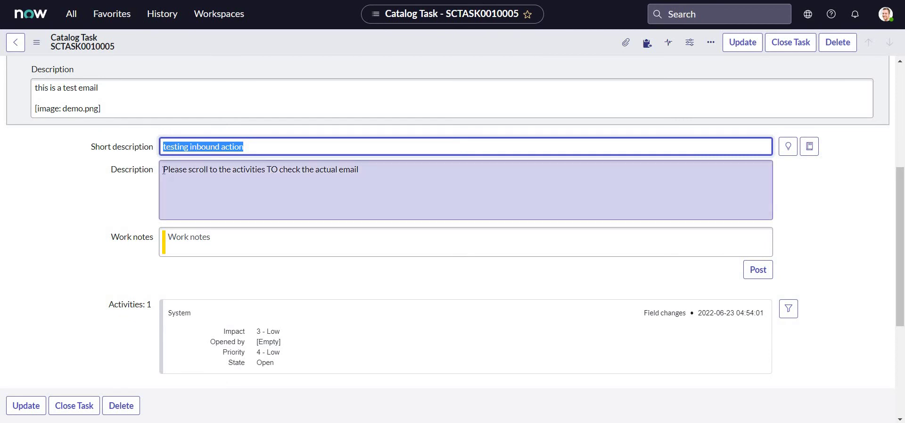
left_click_drag(359, 170, 169, 170)
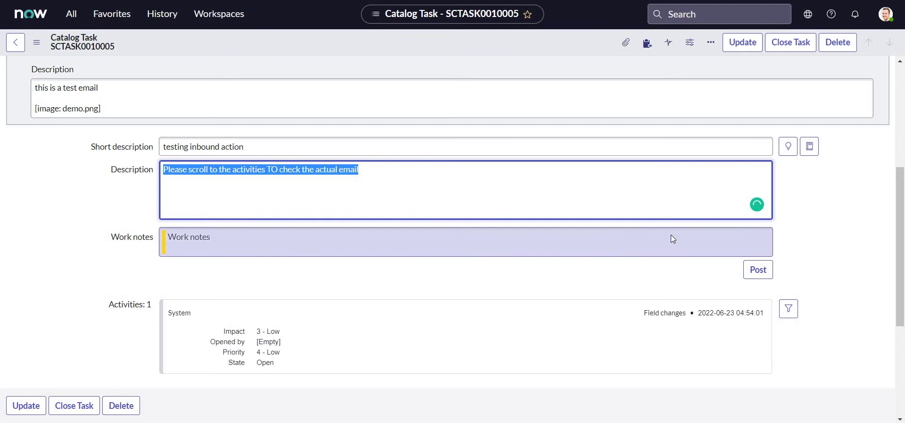
- Check the task's activity filter options, confirming no email appears in the stream
scroll(780, 196, "down", 3)
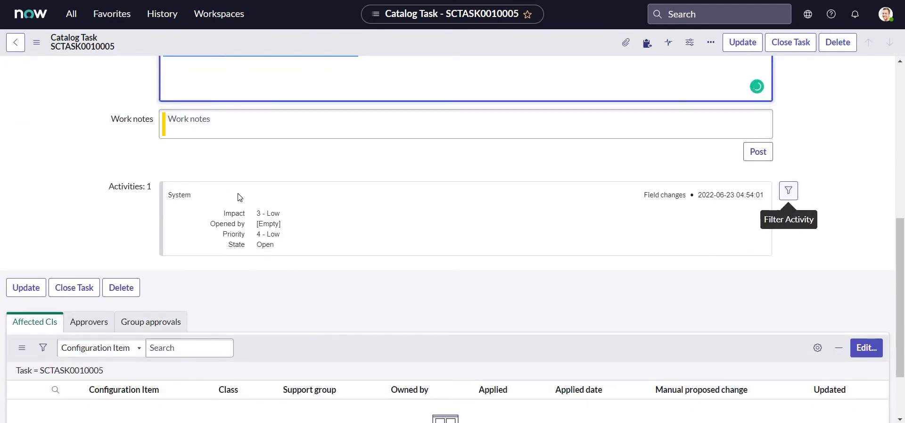
scroll(200, 196, "up", 4)
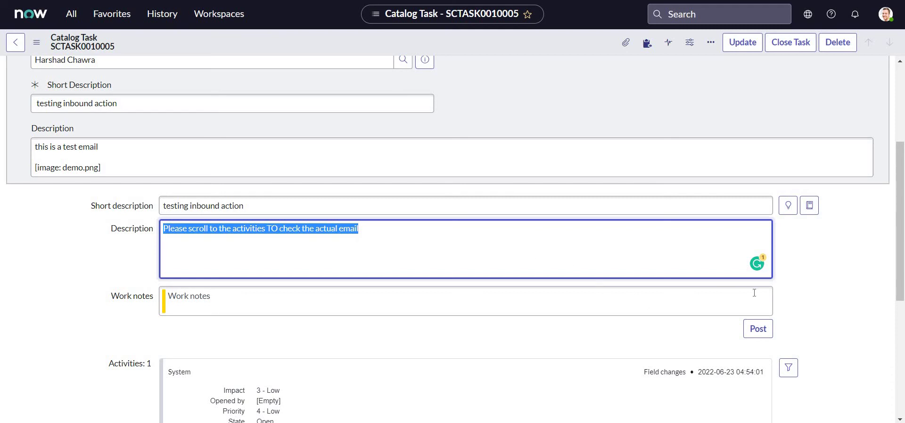
scroll(754, 281, "down", 3)
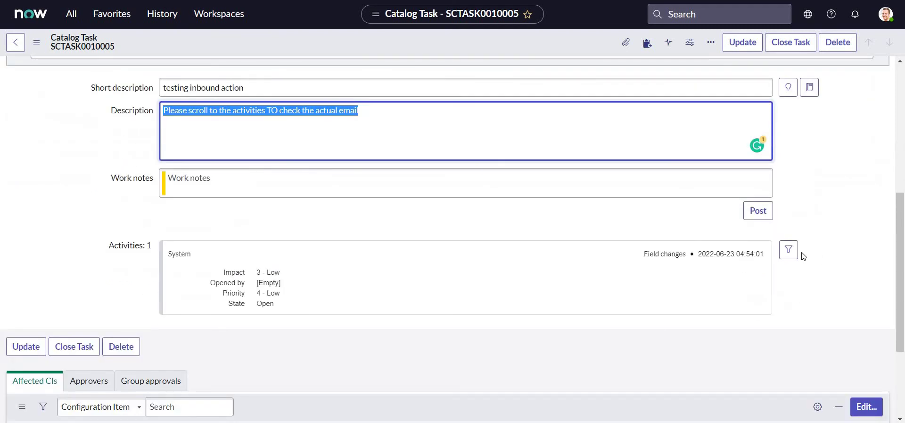
left_click(789, 249)
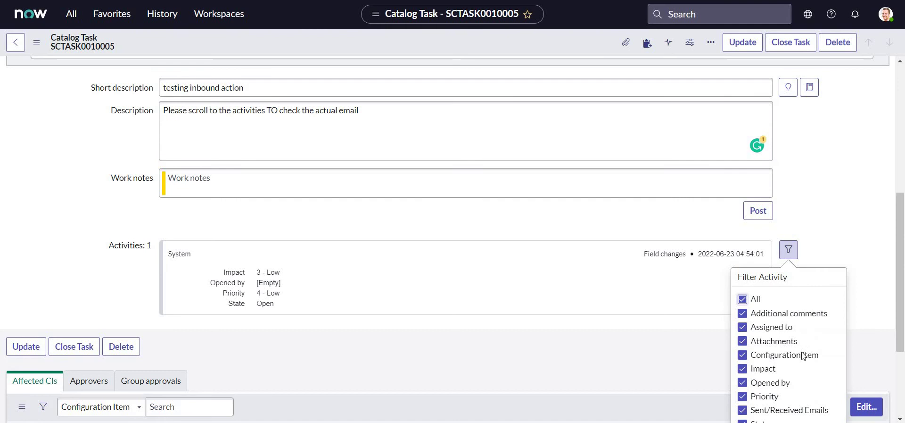
scroll(804, 355, "down", 1)
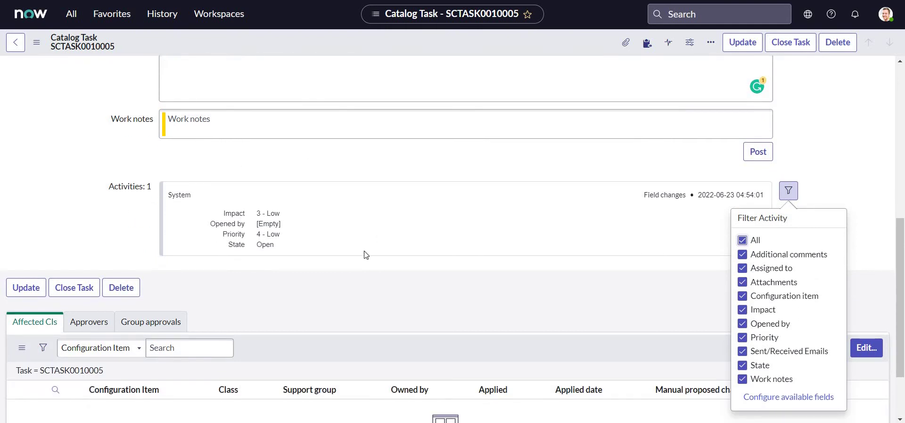
key("Escape")
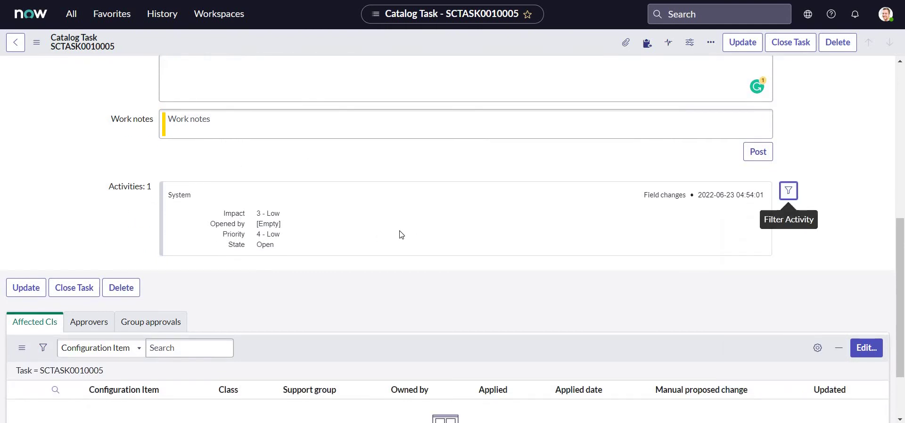
scroll(420, 235, "down", 2)
scroll(420, 234, "up", 2)
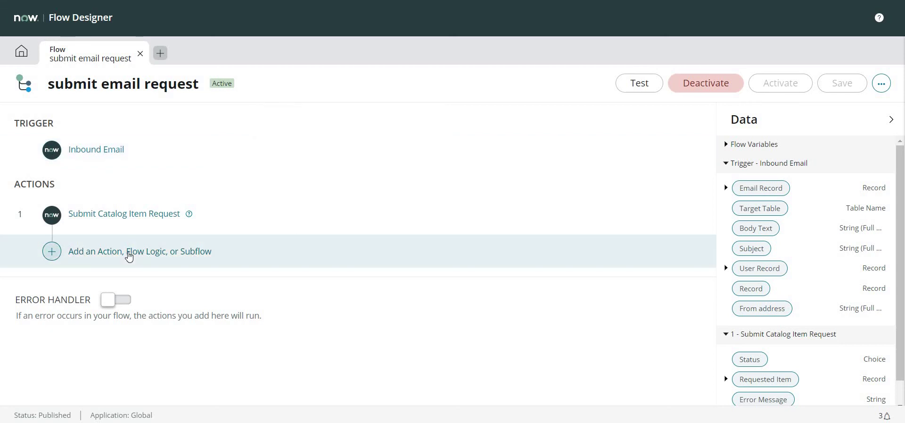
- Add a Look Up Record action as step 2 on the sc_task table
left_click(129, 256)
left_click(99, 250)
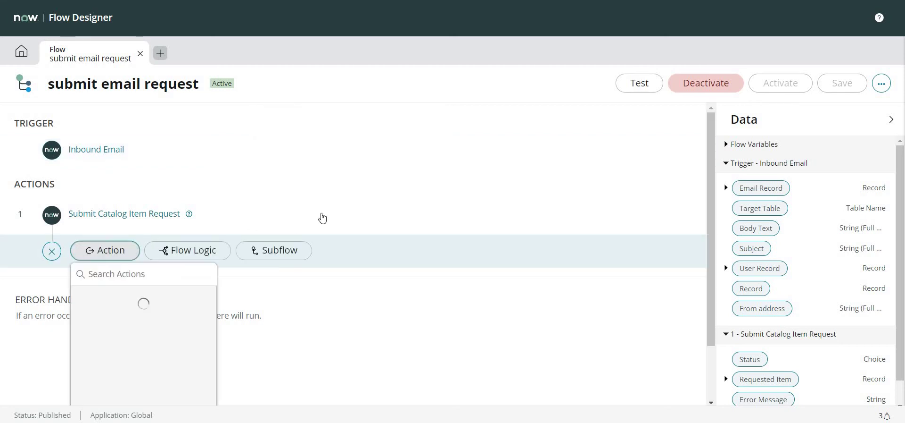
scroll(150, 206, "down", 2)
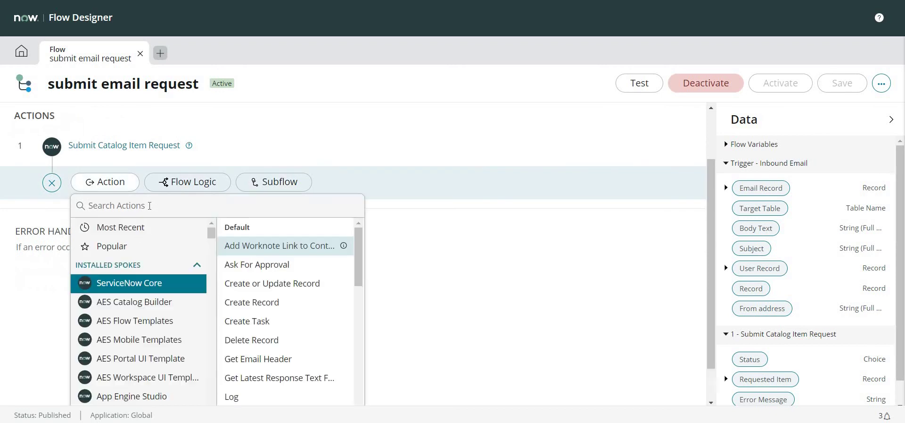
type("look")
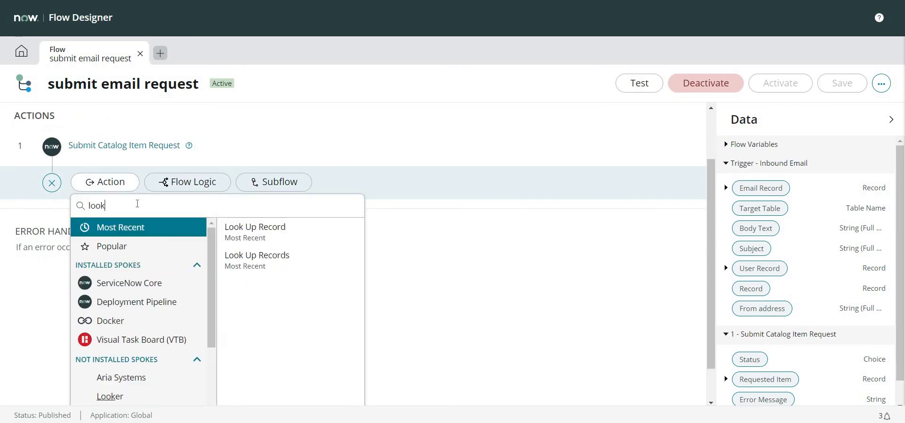
left_click(271, 232)
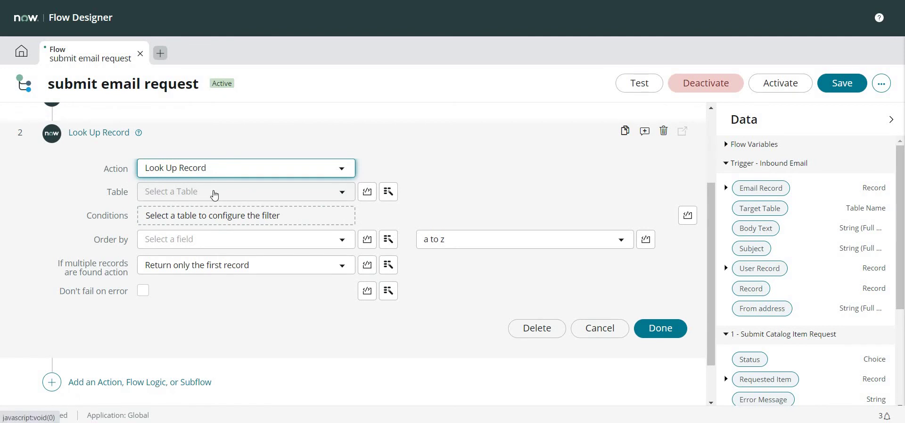
left_click(215, 192)
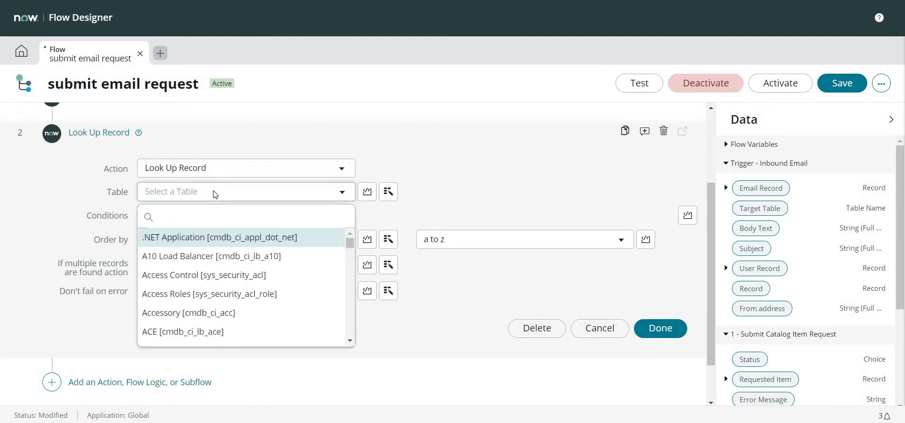
type("sc_ta")
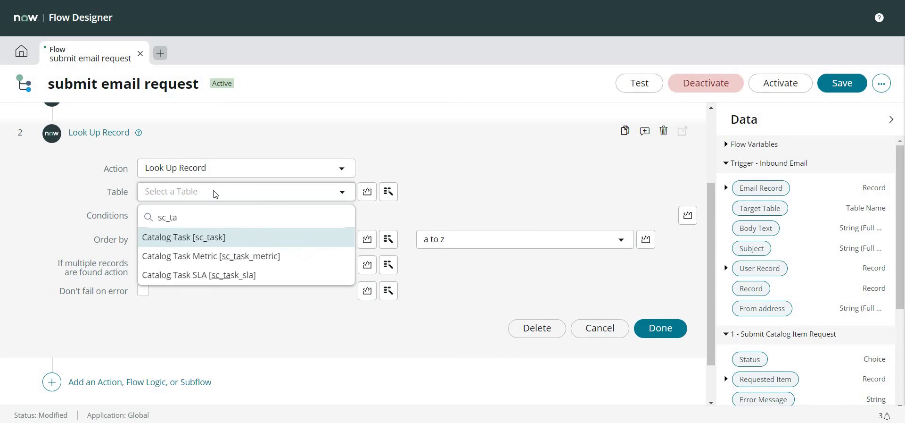
type("s")
key("Return")
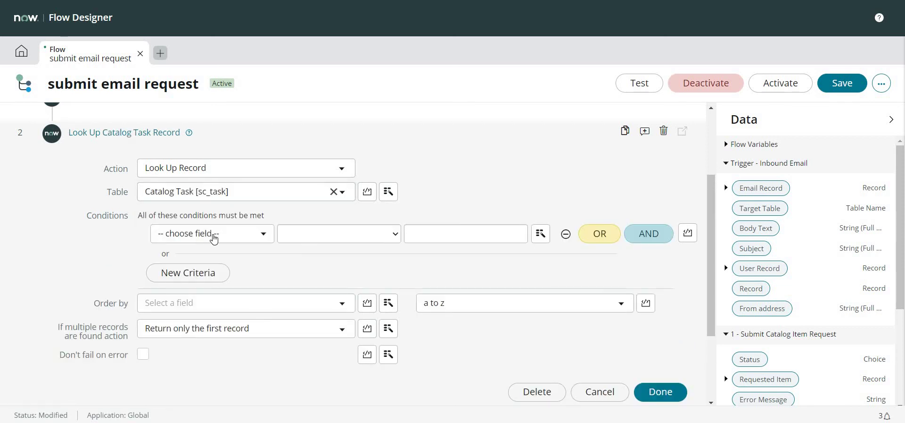
- Add the condition Request item is step 1's Requested Item and finish the lookup
left_click(214, 238)
type("req")
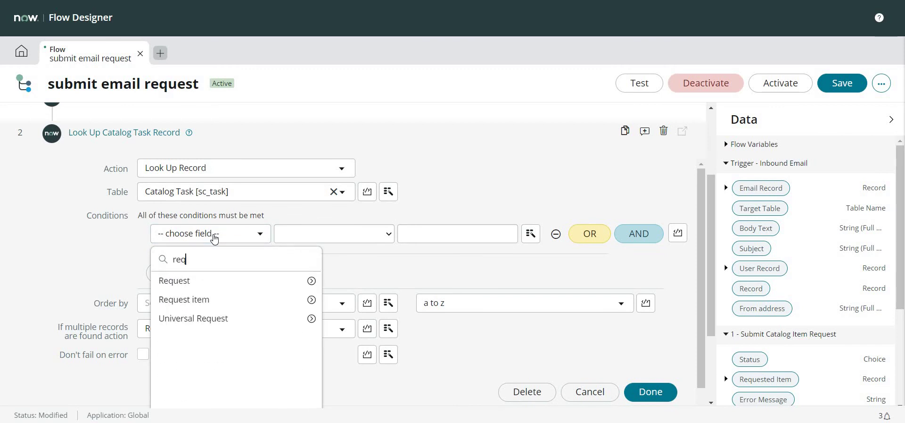
left_click(219, 299)
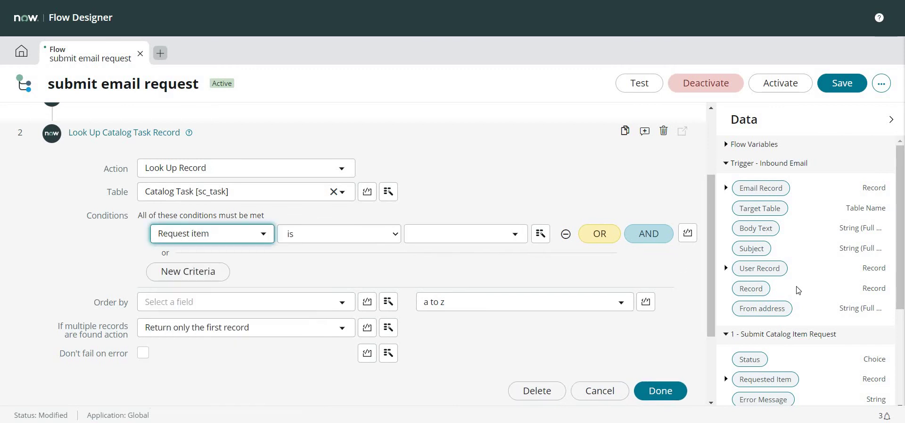
scroll(804, 295, "down", 5)
left_click_drag(773, 262, 458, 235)
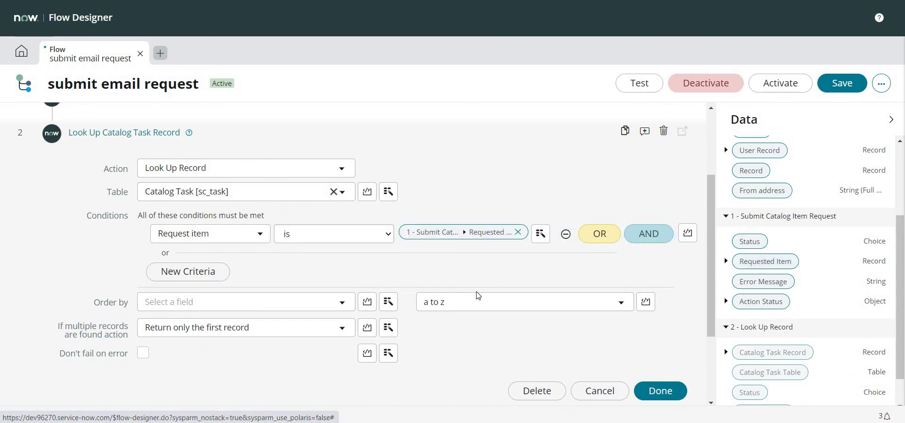
left_click(666, 390)
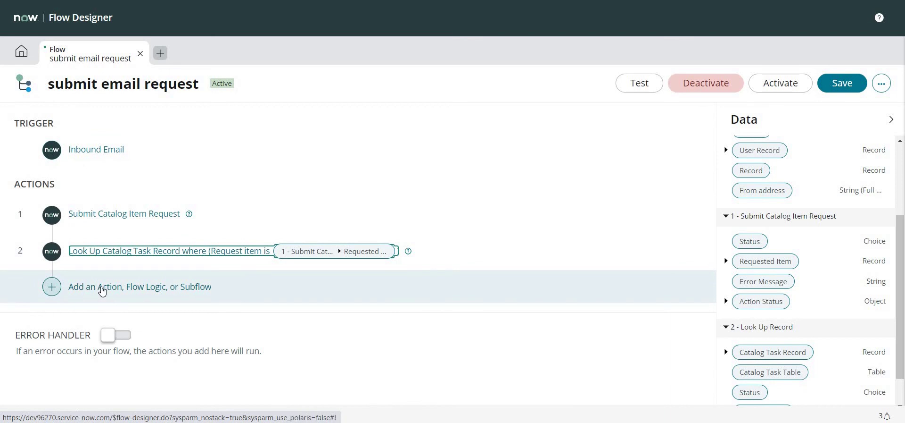
- Add an Update Record step 3 on the email, setting Target to step 2's catalog task
left_click(101, 287)
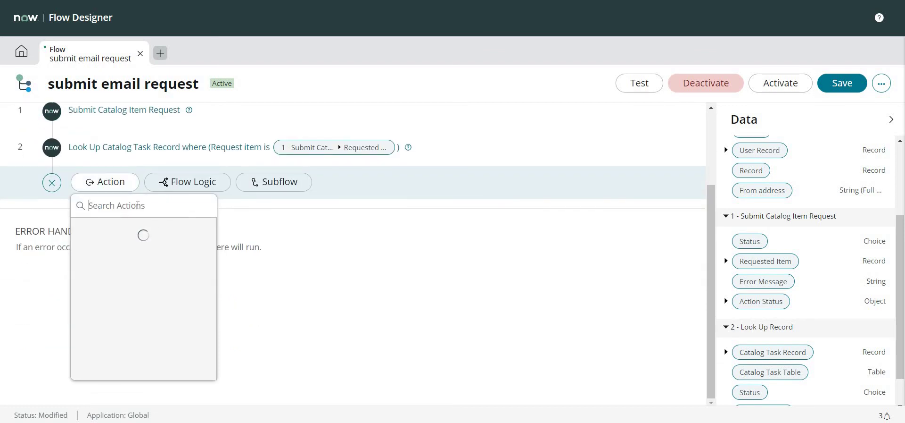
type("updat")
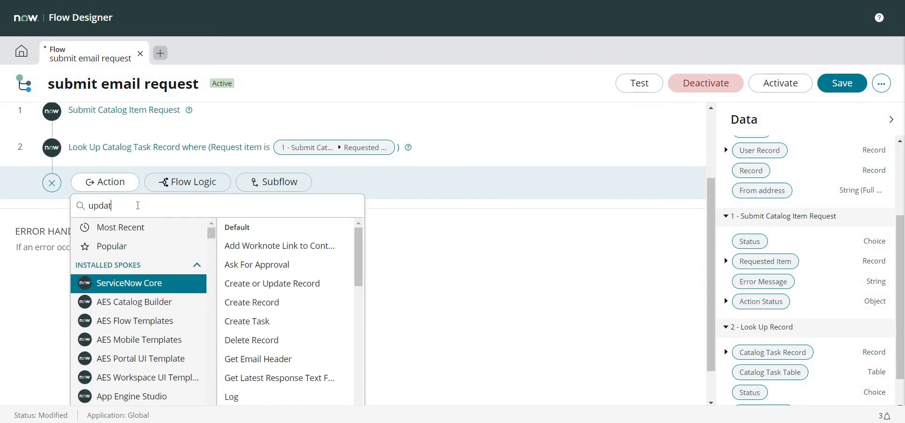
type("e record")
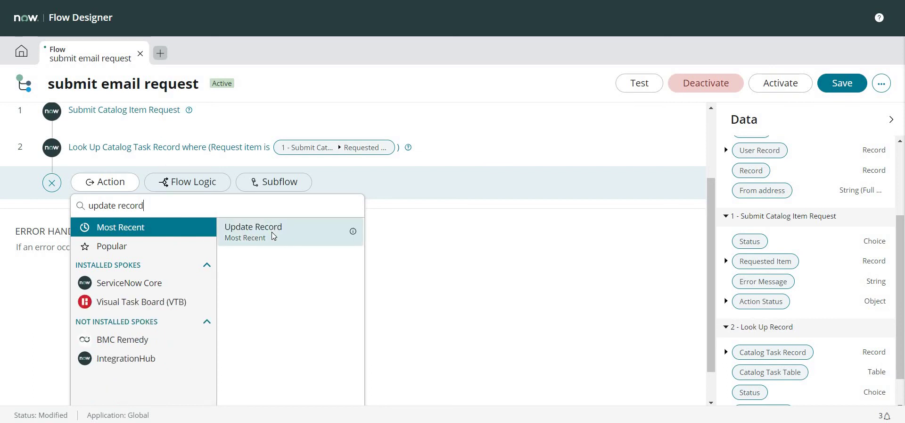
left_click(270, 236)
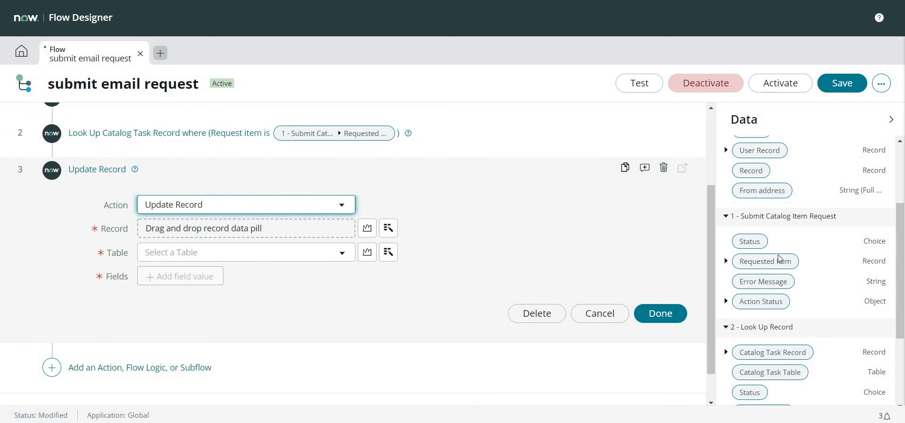
scroll(775, 198, "up", 3)
left_click_drag(760, 188, 250, 233)
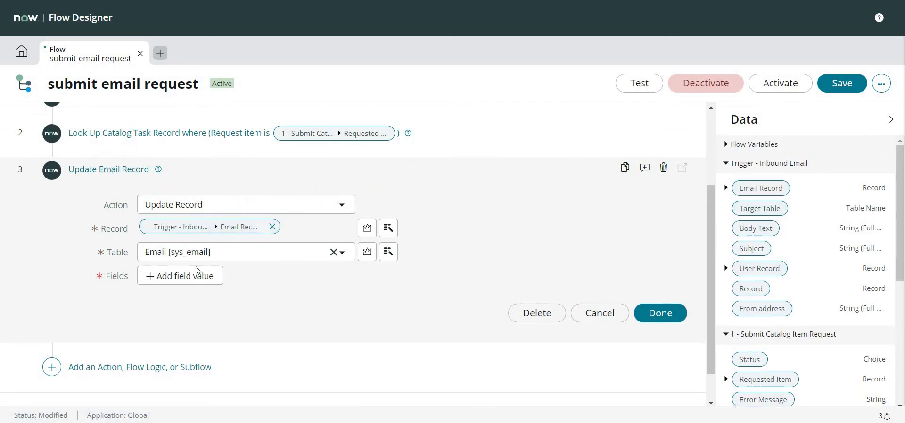
left_click(186, 277)
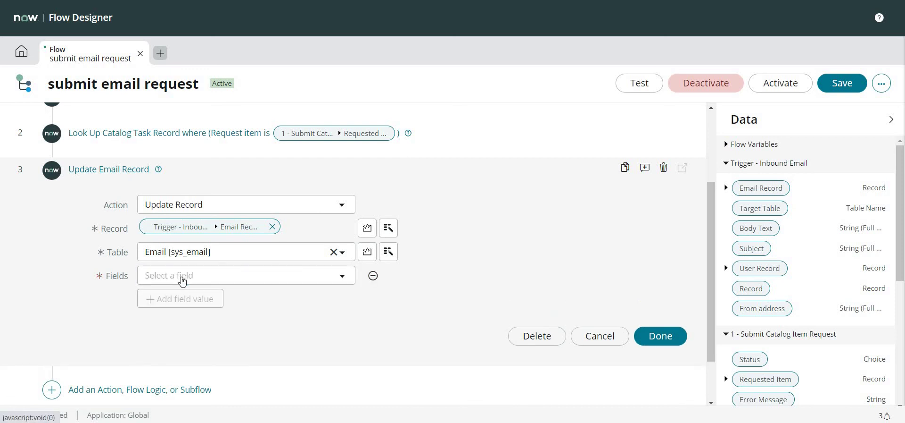
left_click(195, 275)
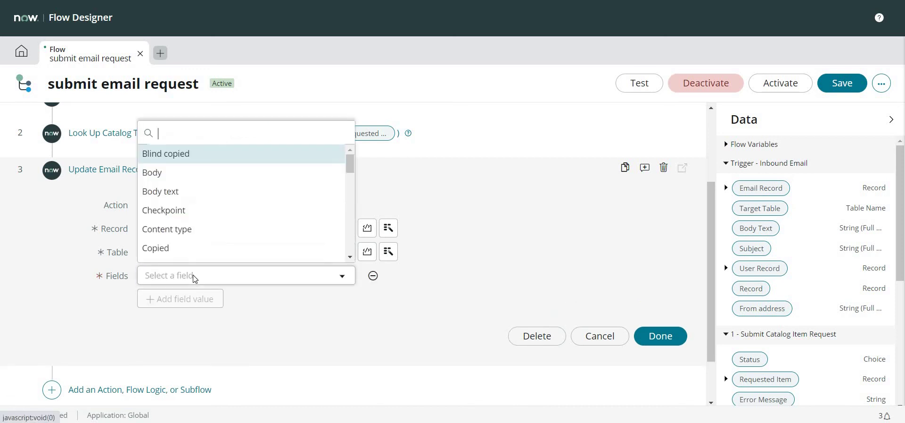
type("targe")
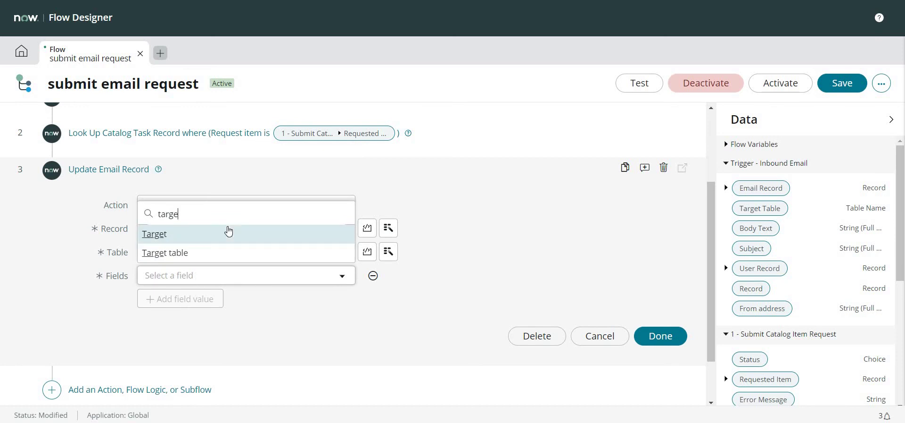
left_click(229, 233)
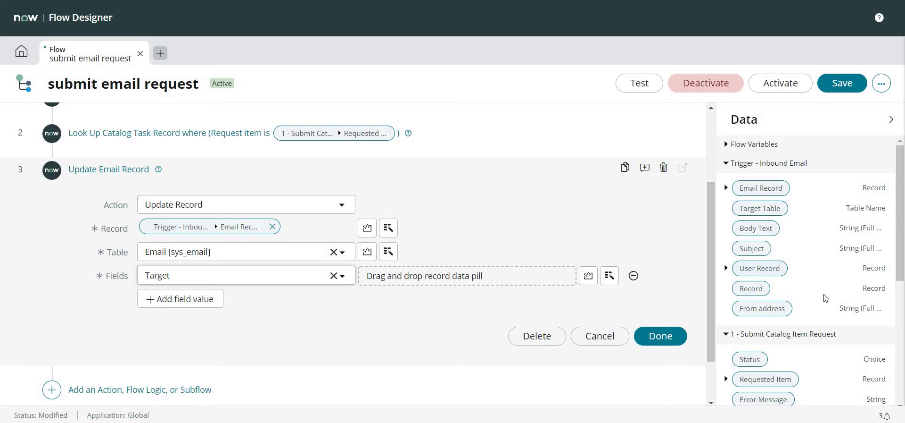
scroll(826, 297, "down", 3)
scroll(783, 278, "down", 3)
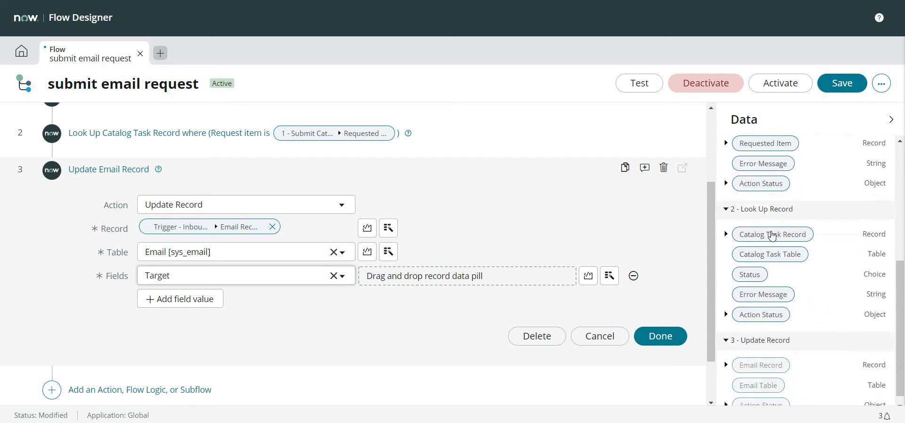
left_click_drag(773, 235, 425, 276)
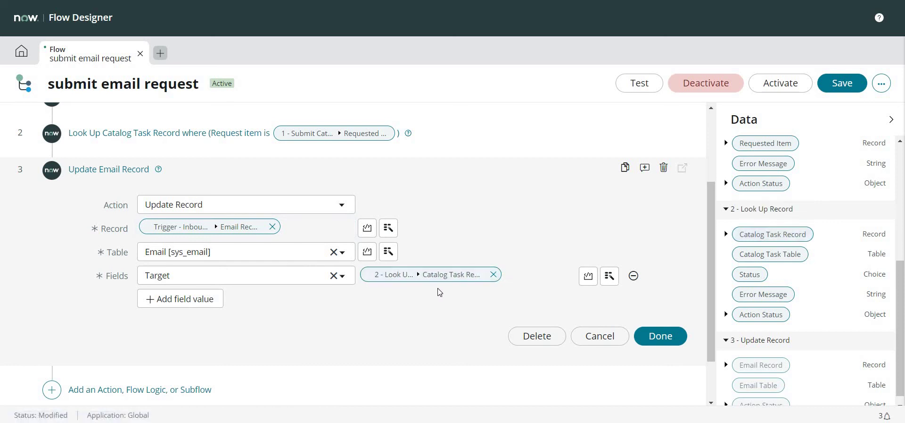
- Add the Target table field with value sc_task and finish the step
left_click(201, 299)
type("target")
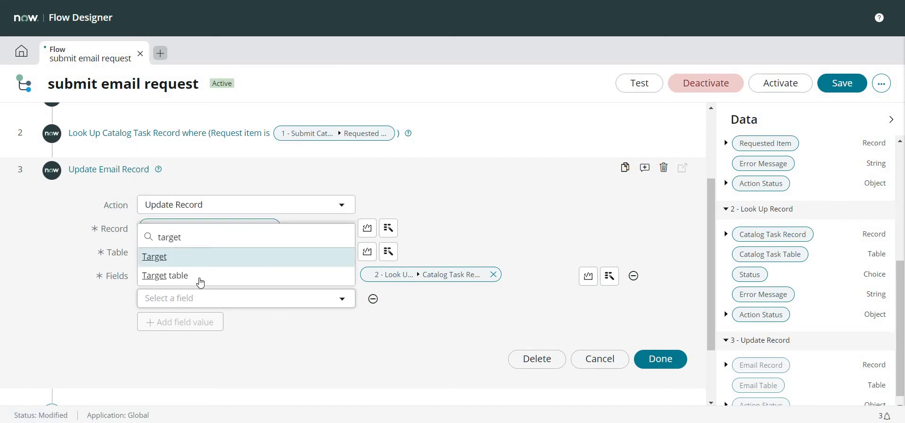
left_click(199, 278)
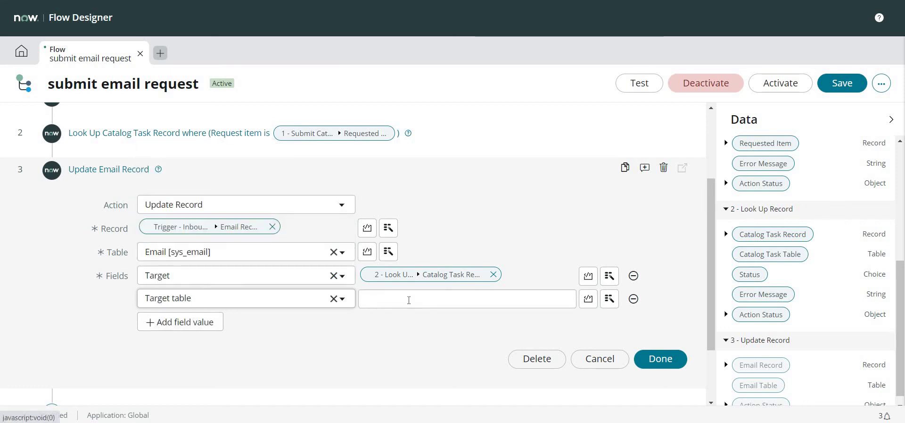
left_click(409, 300)
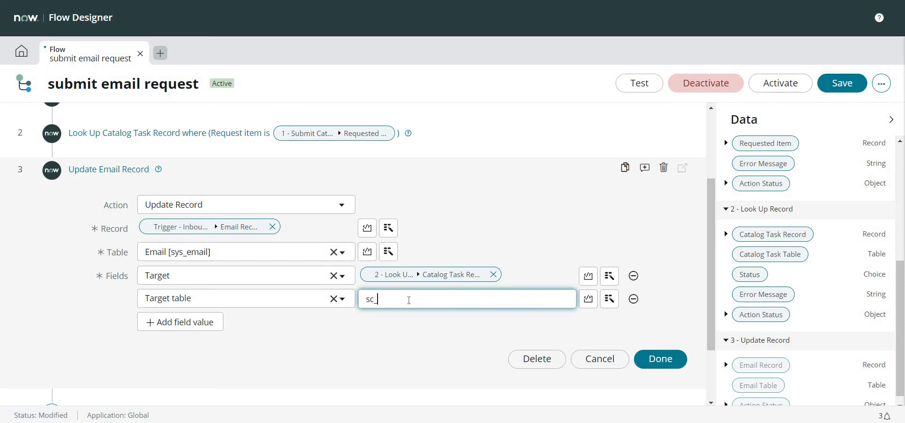
left_click(679, 369)
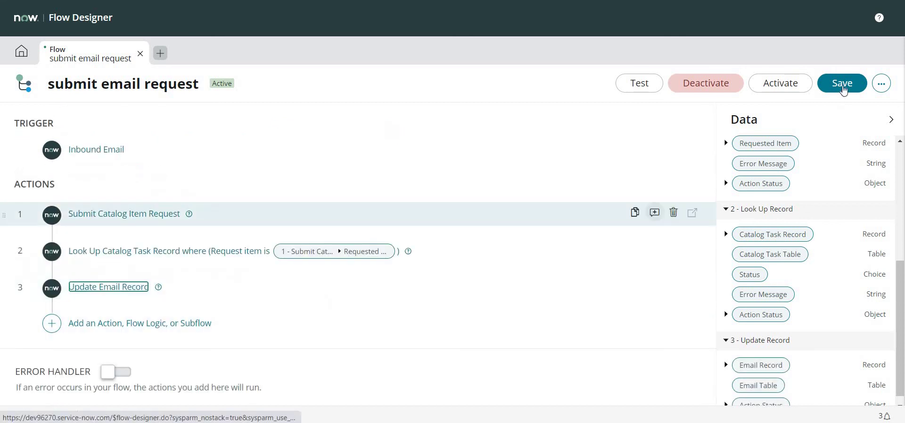
- Save the flow and confirm its activation so it shows Published
left_click(842, 84)
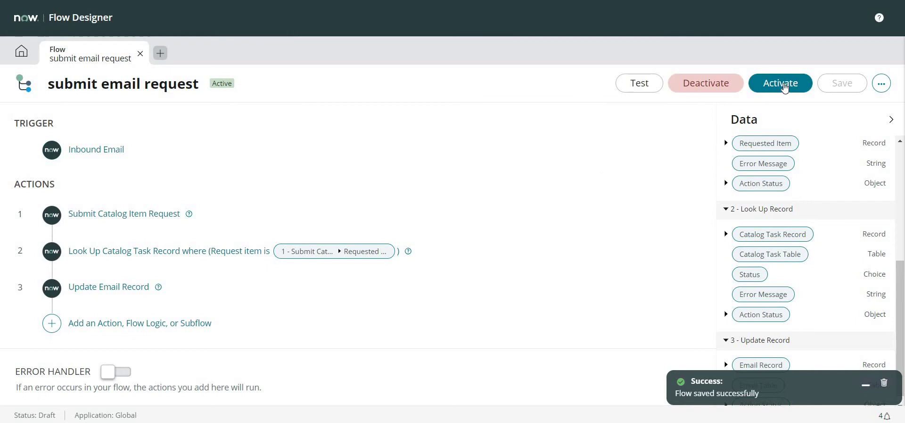
left_click(781, 83)
left_click(572, 174)
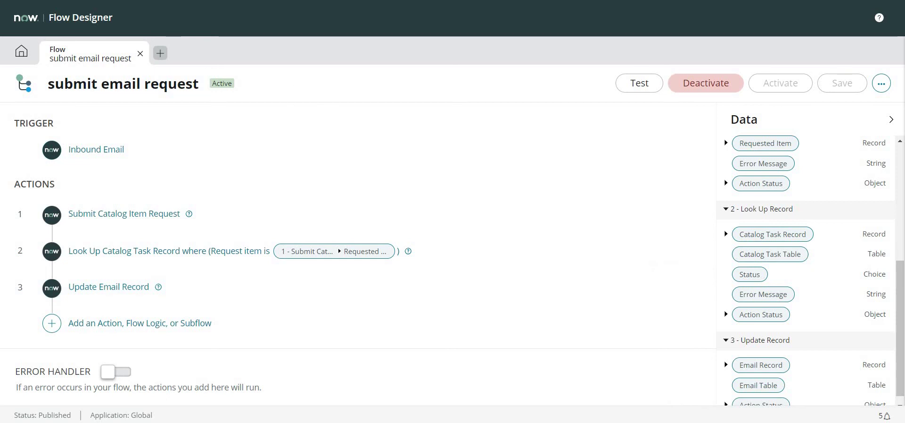
- Send the 'testing with email' test message from Gmail and return to Flow Designer
key("alt+Tab")
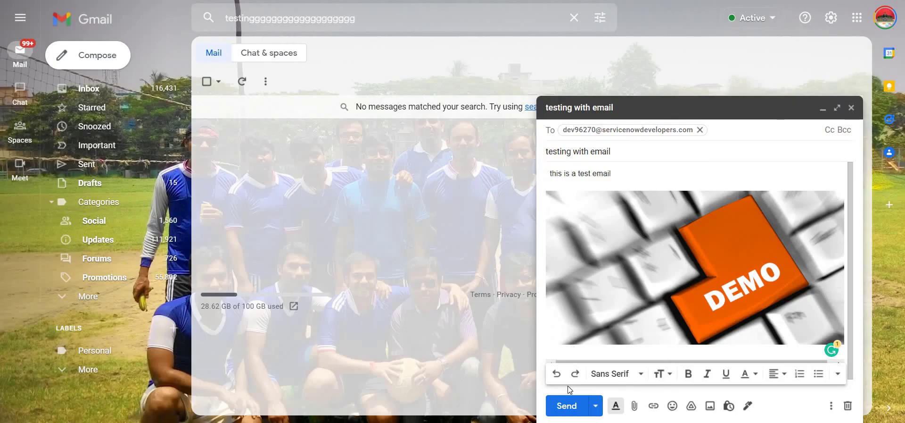
left_click(567, 405)
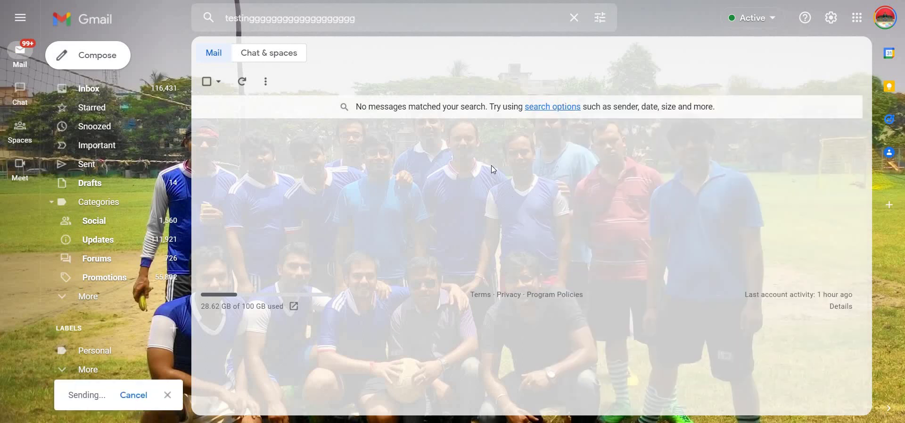
key("alt+Tab")
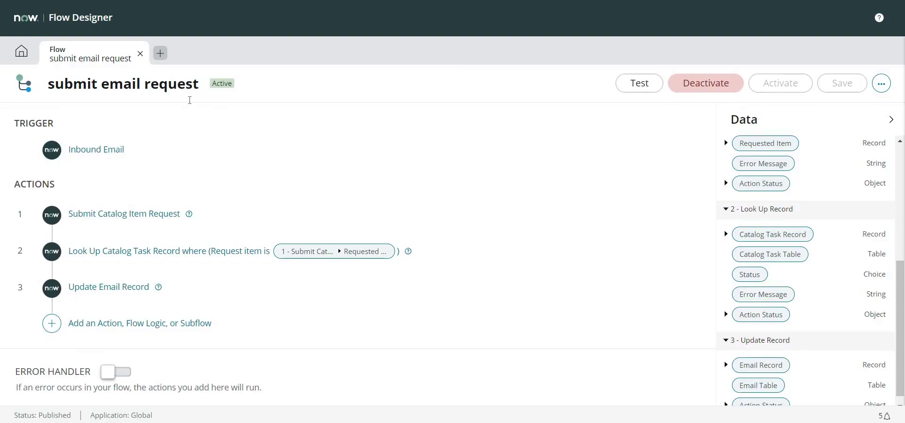
- Open the sc_req_item list, refresh it, and open the new Email Request RITM0010005
key("alt+Tab")
key("alt+Tab")
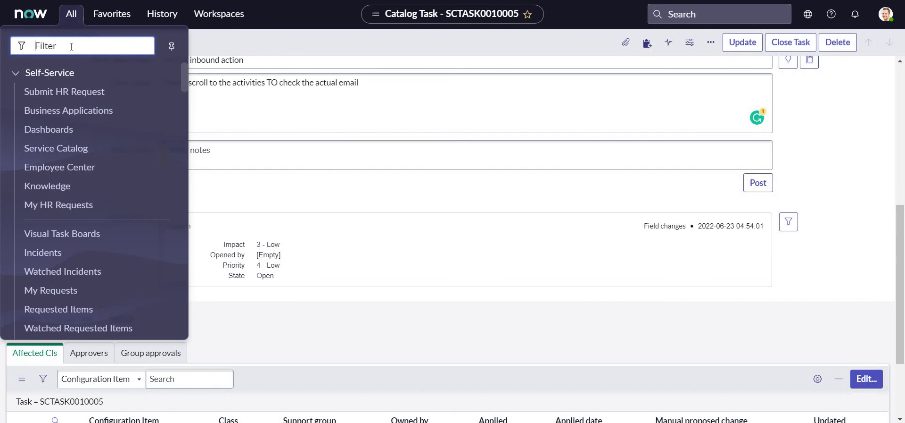
type("sc_")
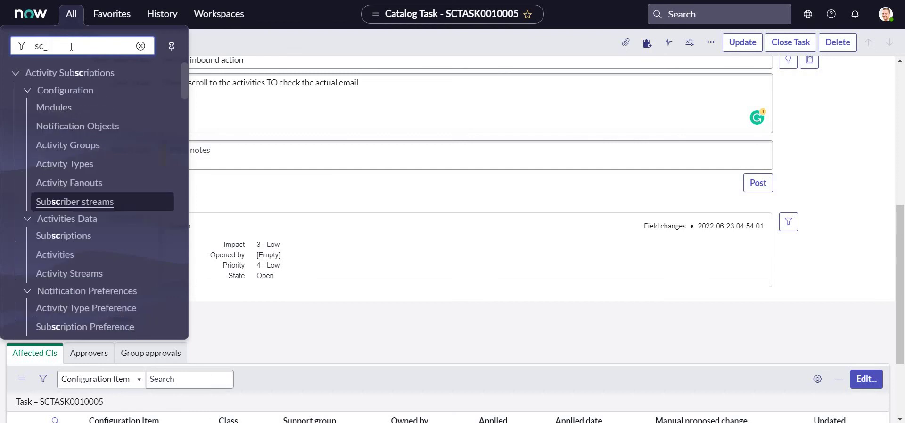
type("req_item.list")
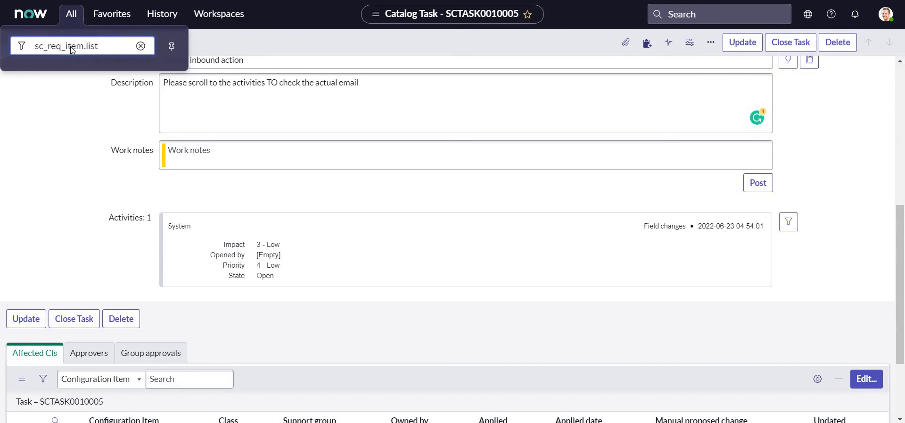
key("Return")
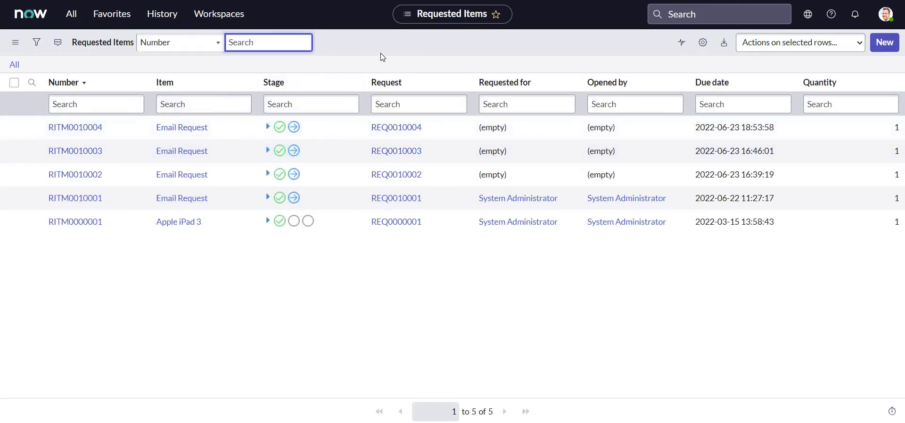
right_click(417, 111)
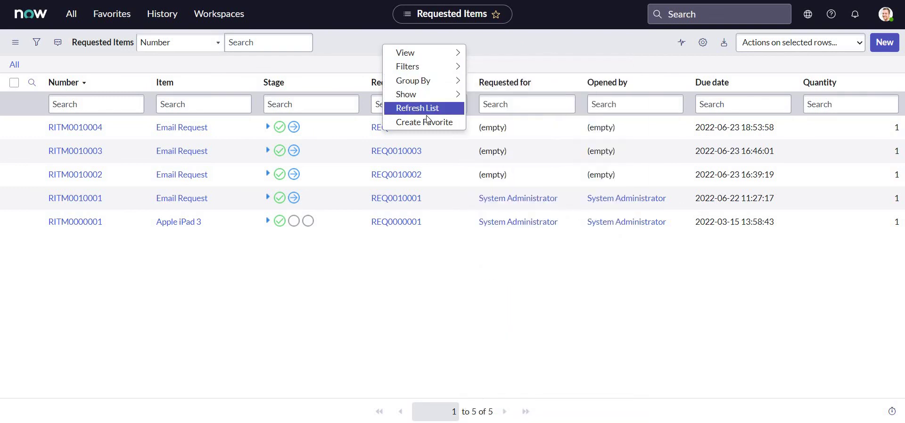
left_click(426, 112)
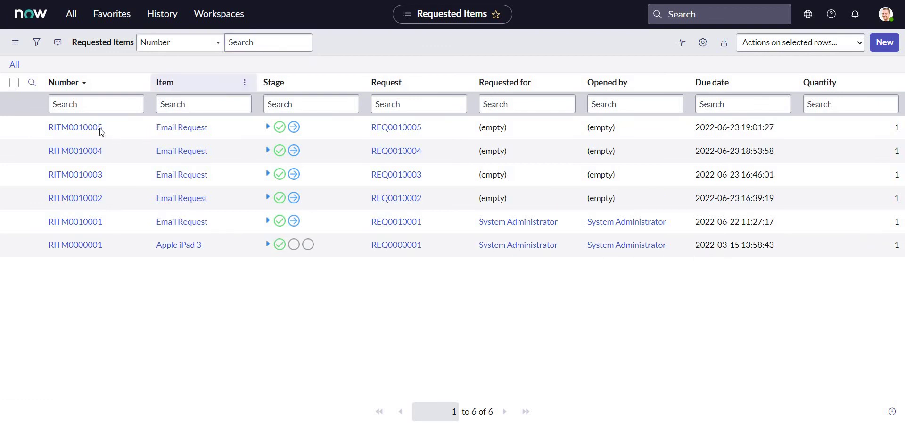
left_click(87, 130)
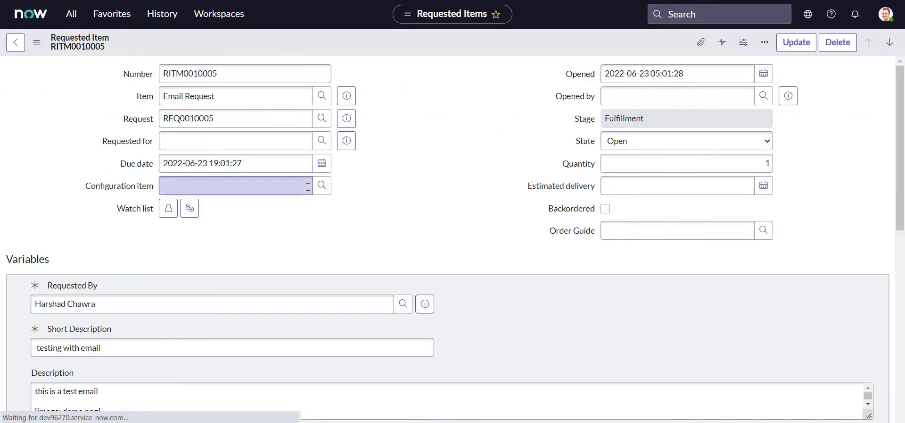
- Go through catalog task SCTASK0010006's fields and Description down to its Activities
scroll(284, 196, "down", 5)
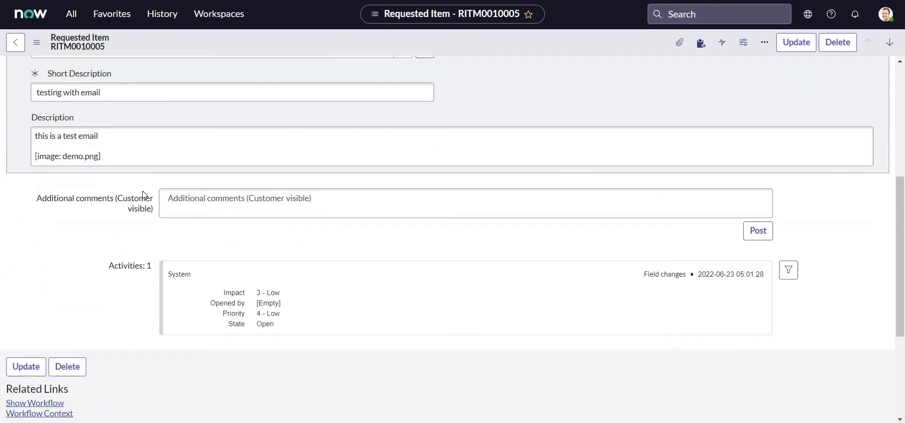
scroll(142, 191, "down", 4)
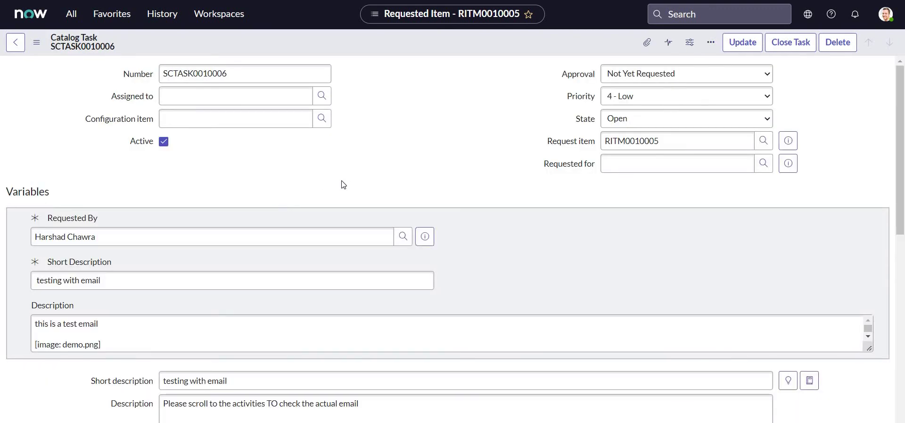
scroll(80, 120, "down", 3)
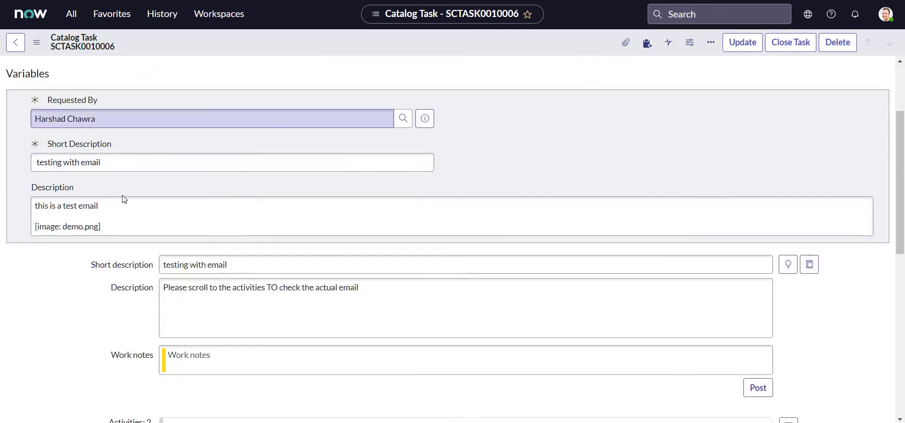
key("Tab")
key("Tab")
scroll(140, 140, "down", 3)
key("Tab")
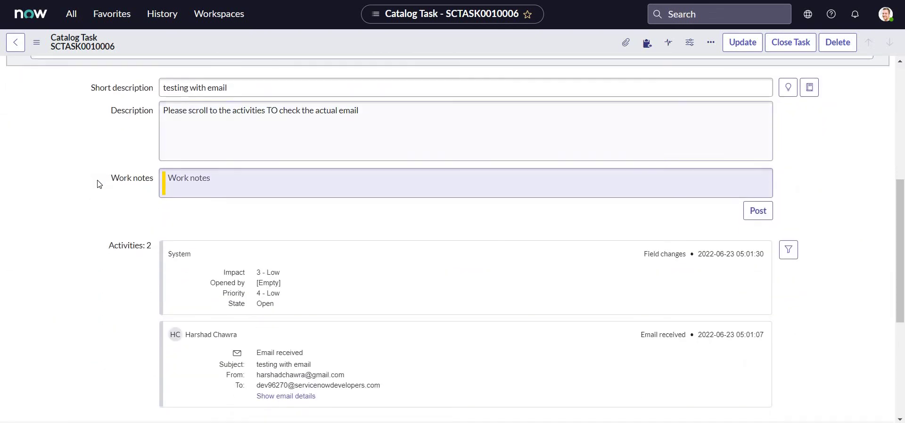
scroll(283, 127, "down", 2)
scroll(330, 120, "up", 2)
left_click_drag(359, 109, 226, 110)
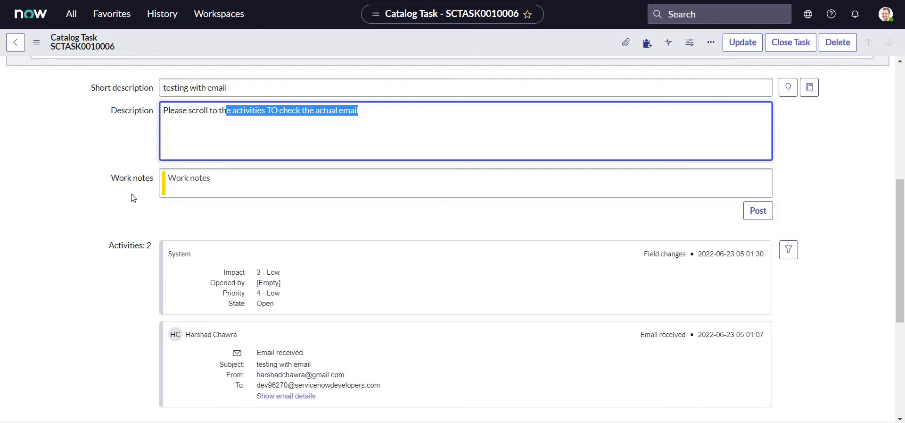
key("ctrl+shift+Left")
key("ctrl+shift+Left")
key("ctrl+shift+Left")
scroll(289, 283, "down", 2)
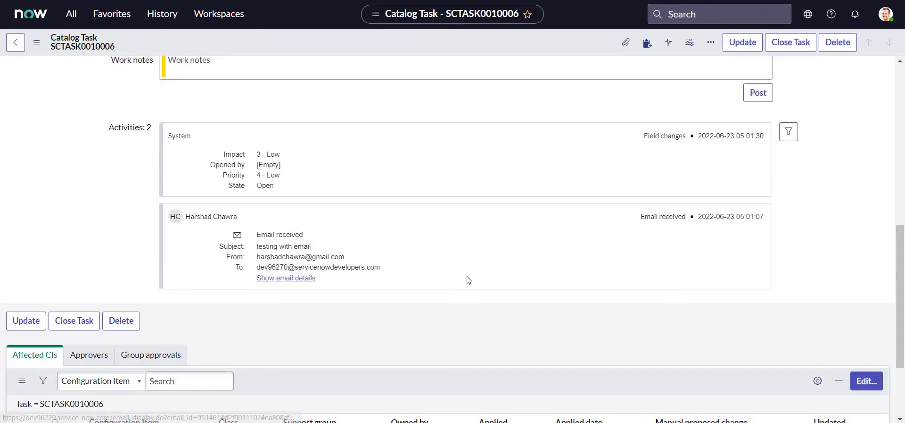
- Expand the full details of the received 'testing with email' message in Activities
key("Tab")
key("Return")
scroll(462, 278, "down", 3)
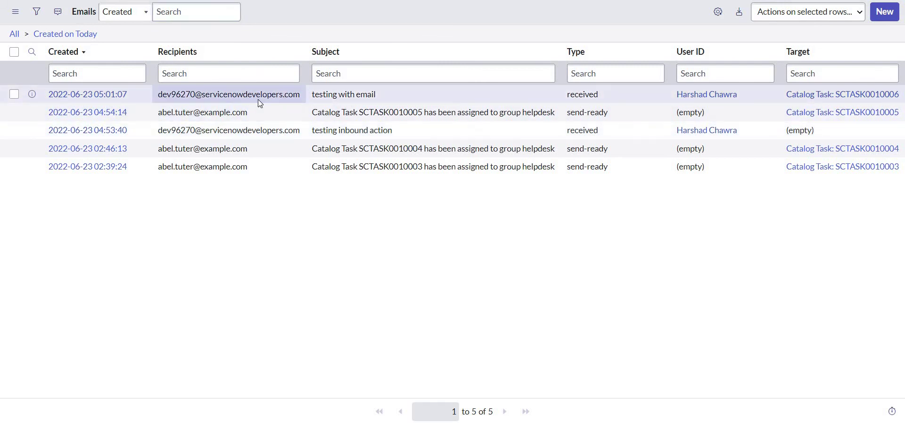
- Filter today's Emails to those whose Recipients matches the instance's email address
right_click(239, 95)
left_click(328, 213)
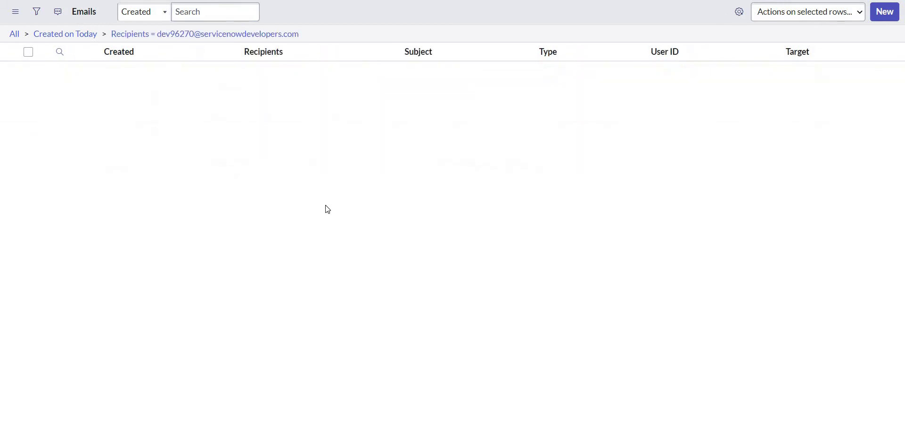